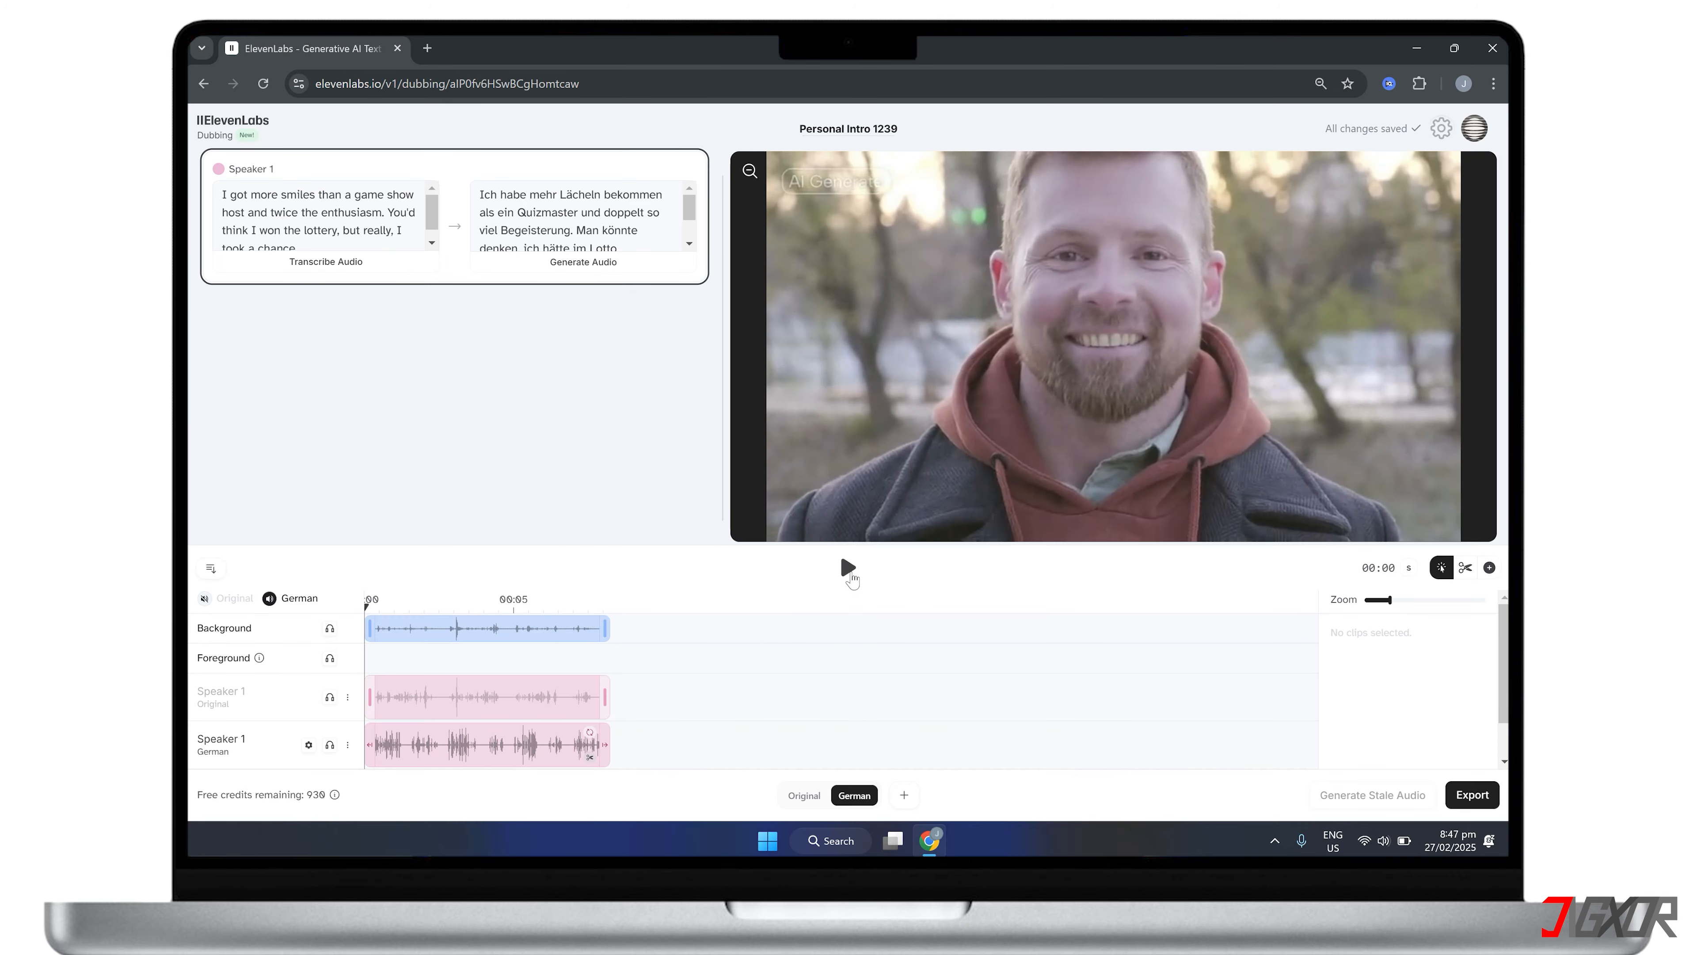
- Play back the German dub of the Personal Intro 1239 project
click(848, 568)
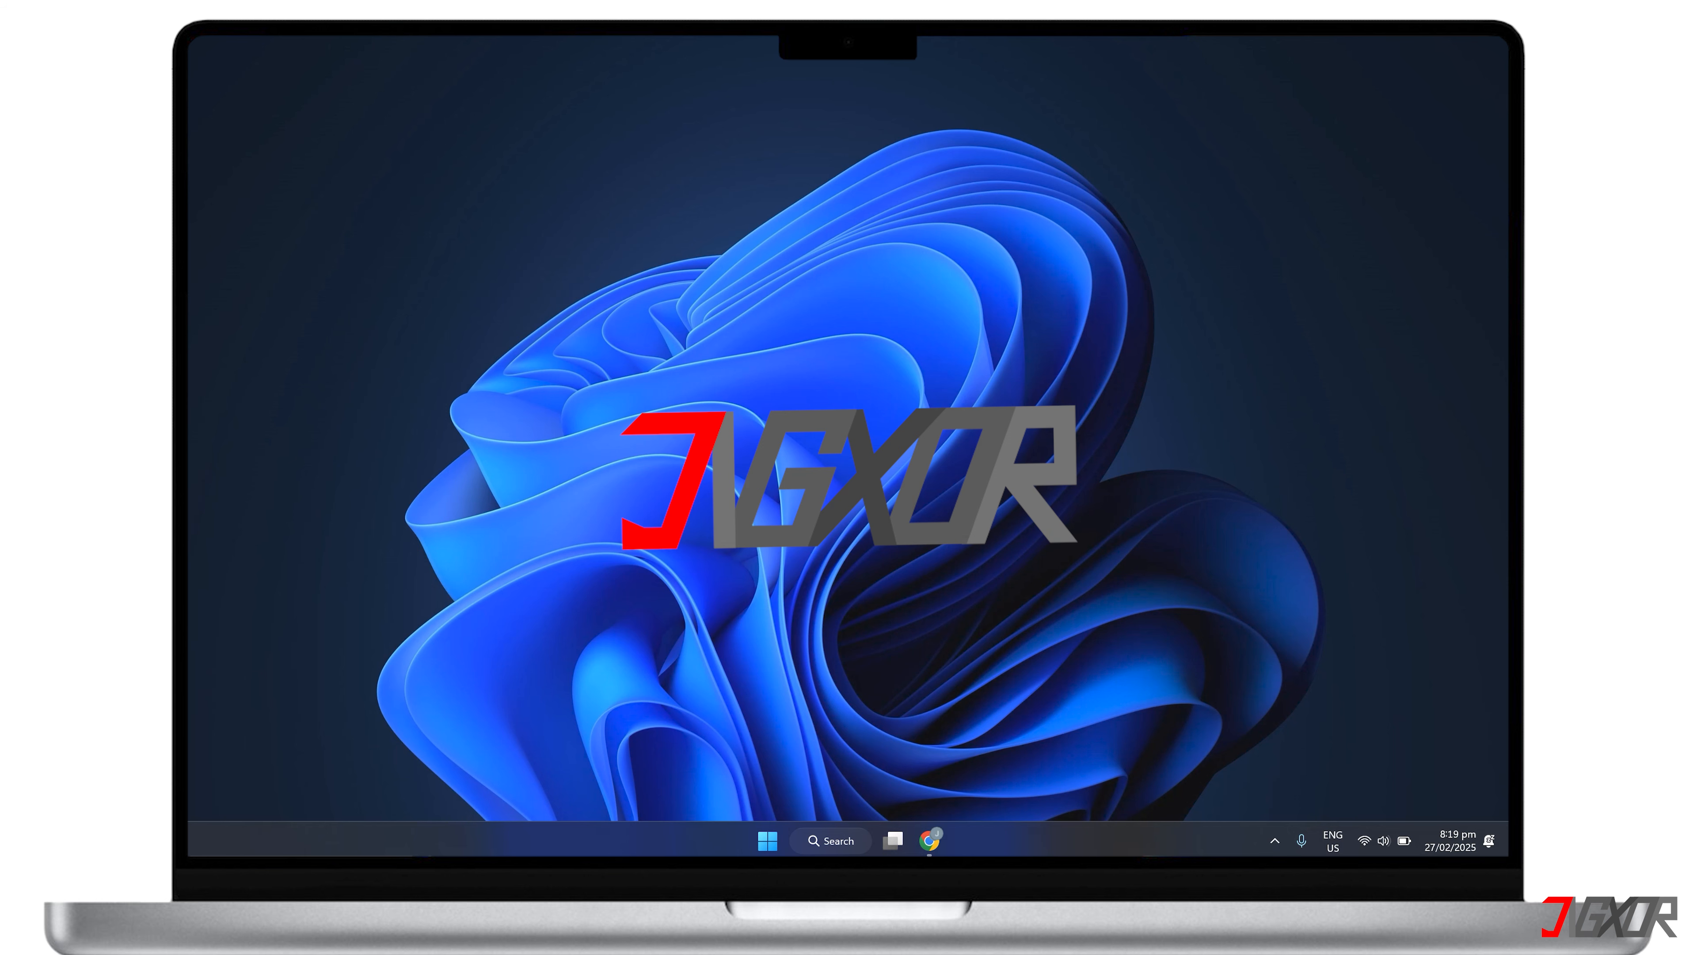
- Switch to Chrome and start a new dub in the ElevenLabs Dubbing section
click(929, 840)
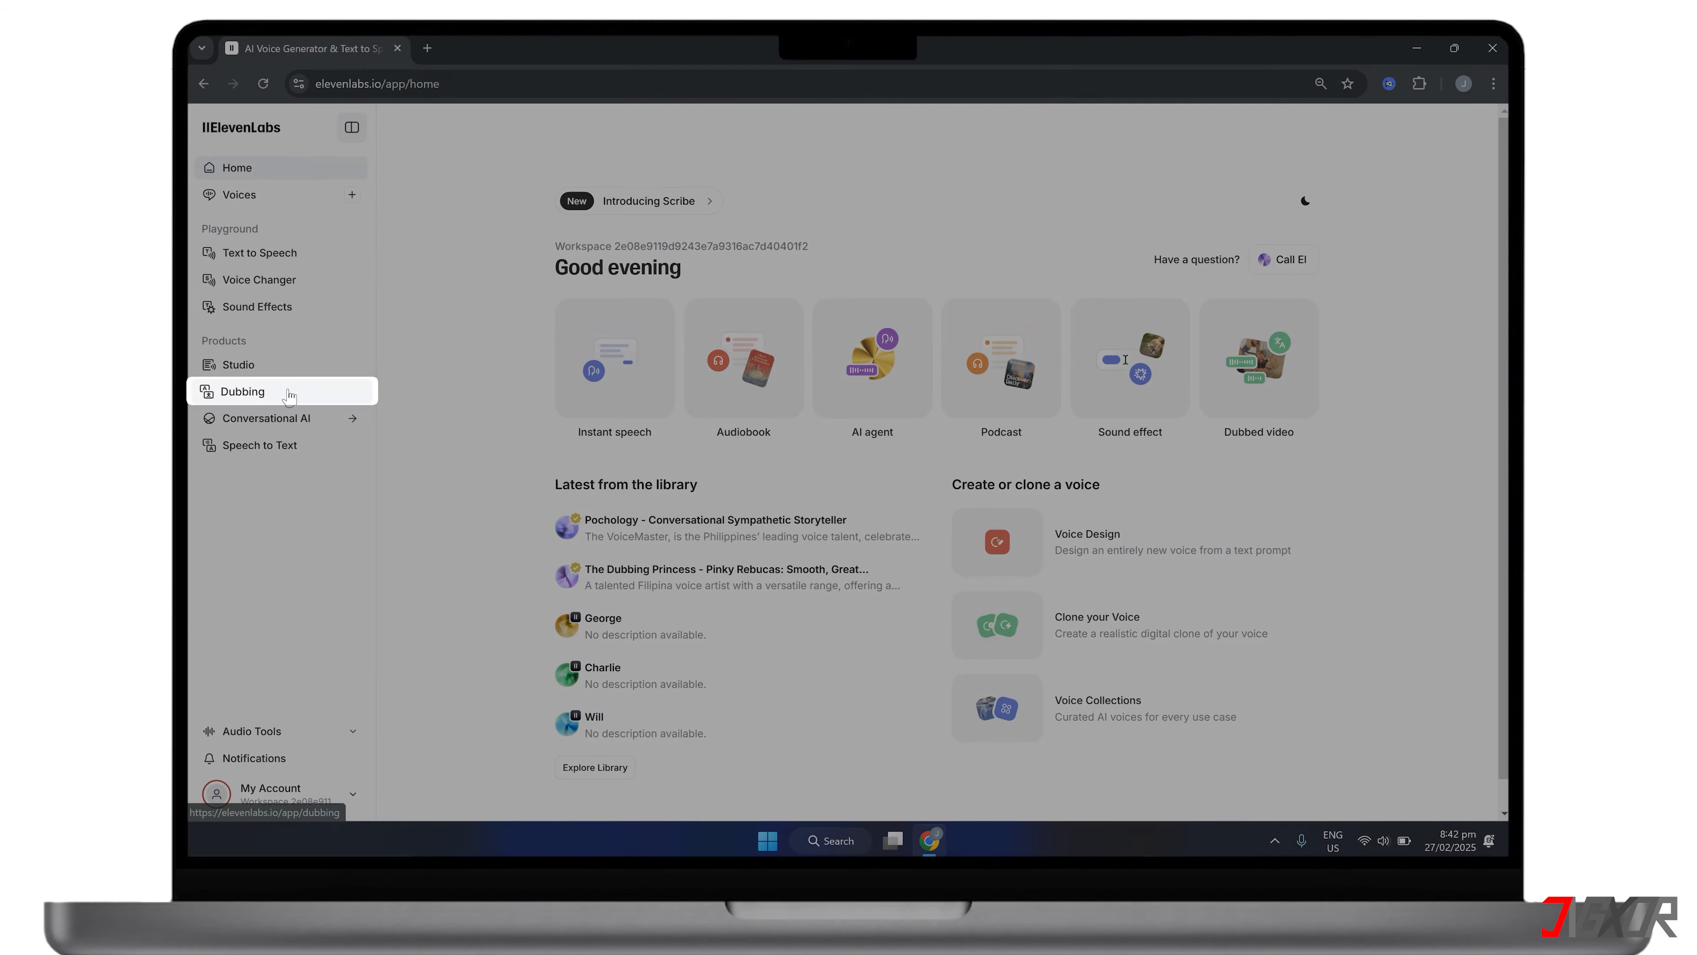
click(288, 394)
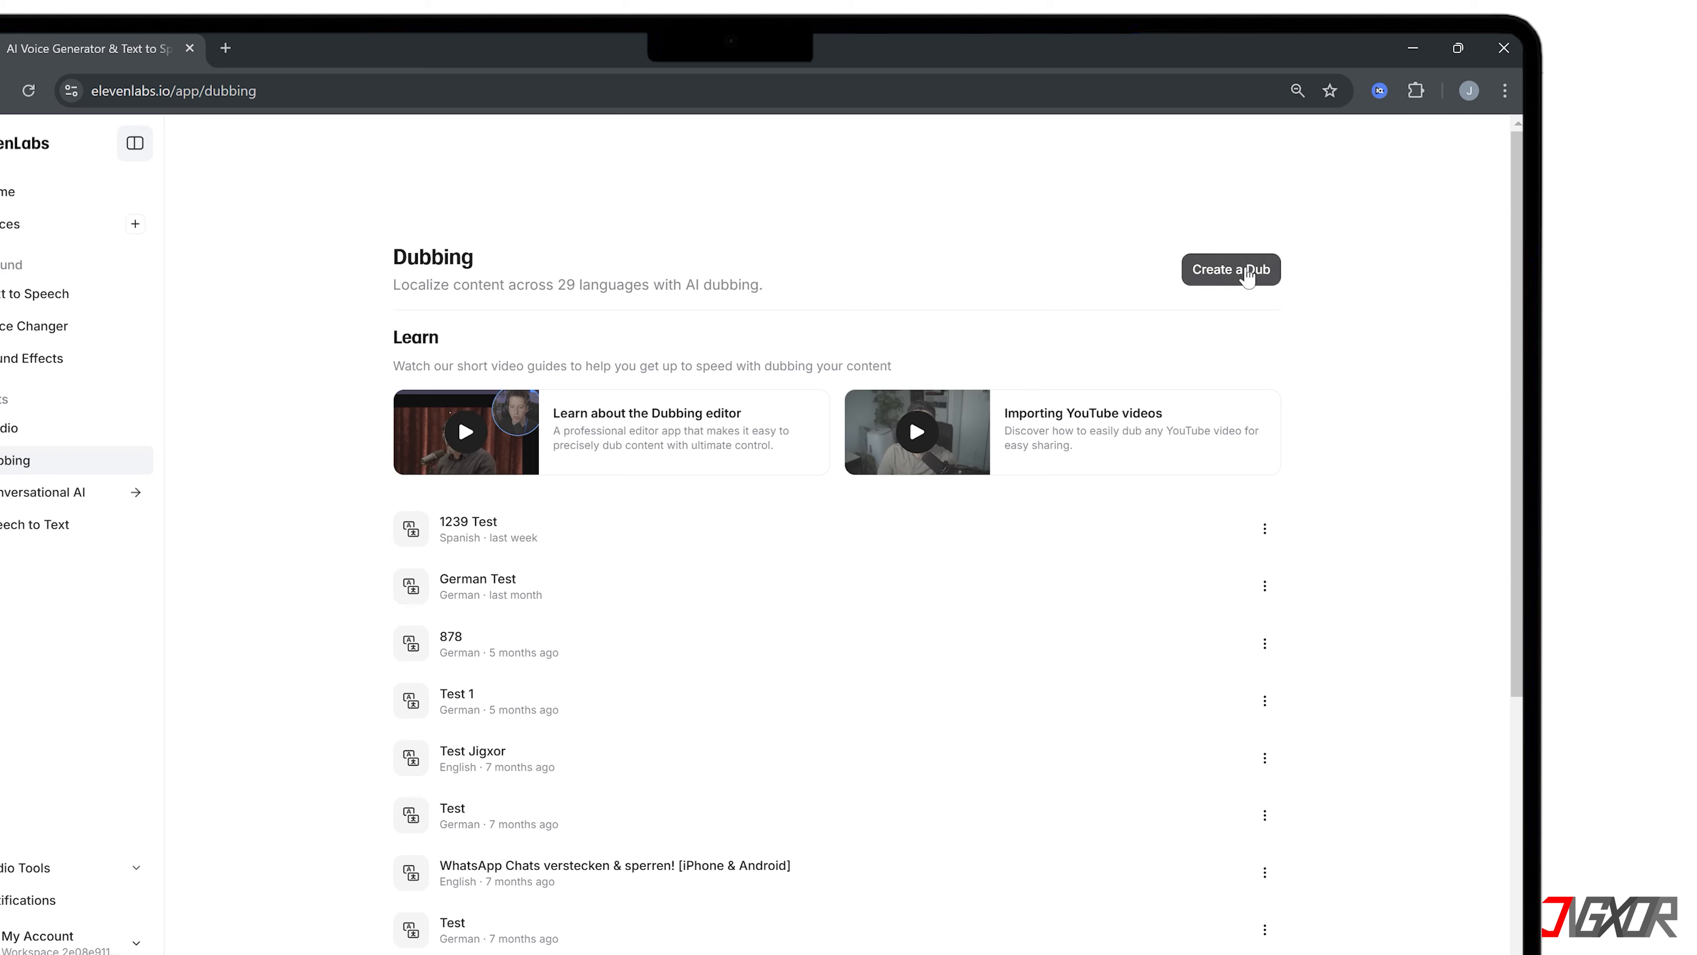
click(1246, 271)
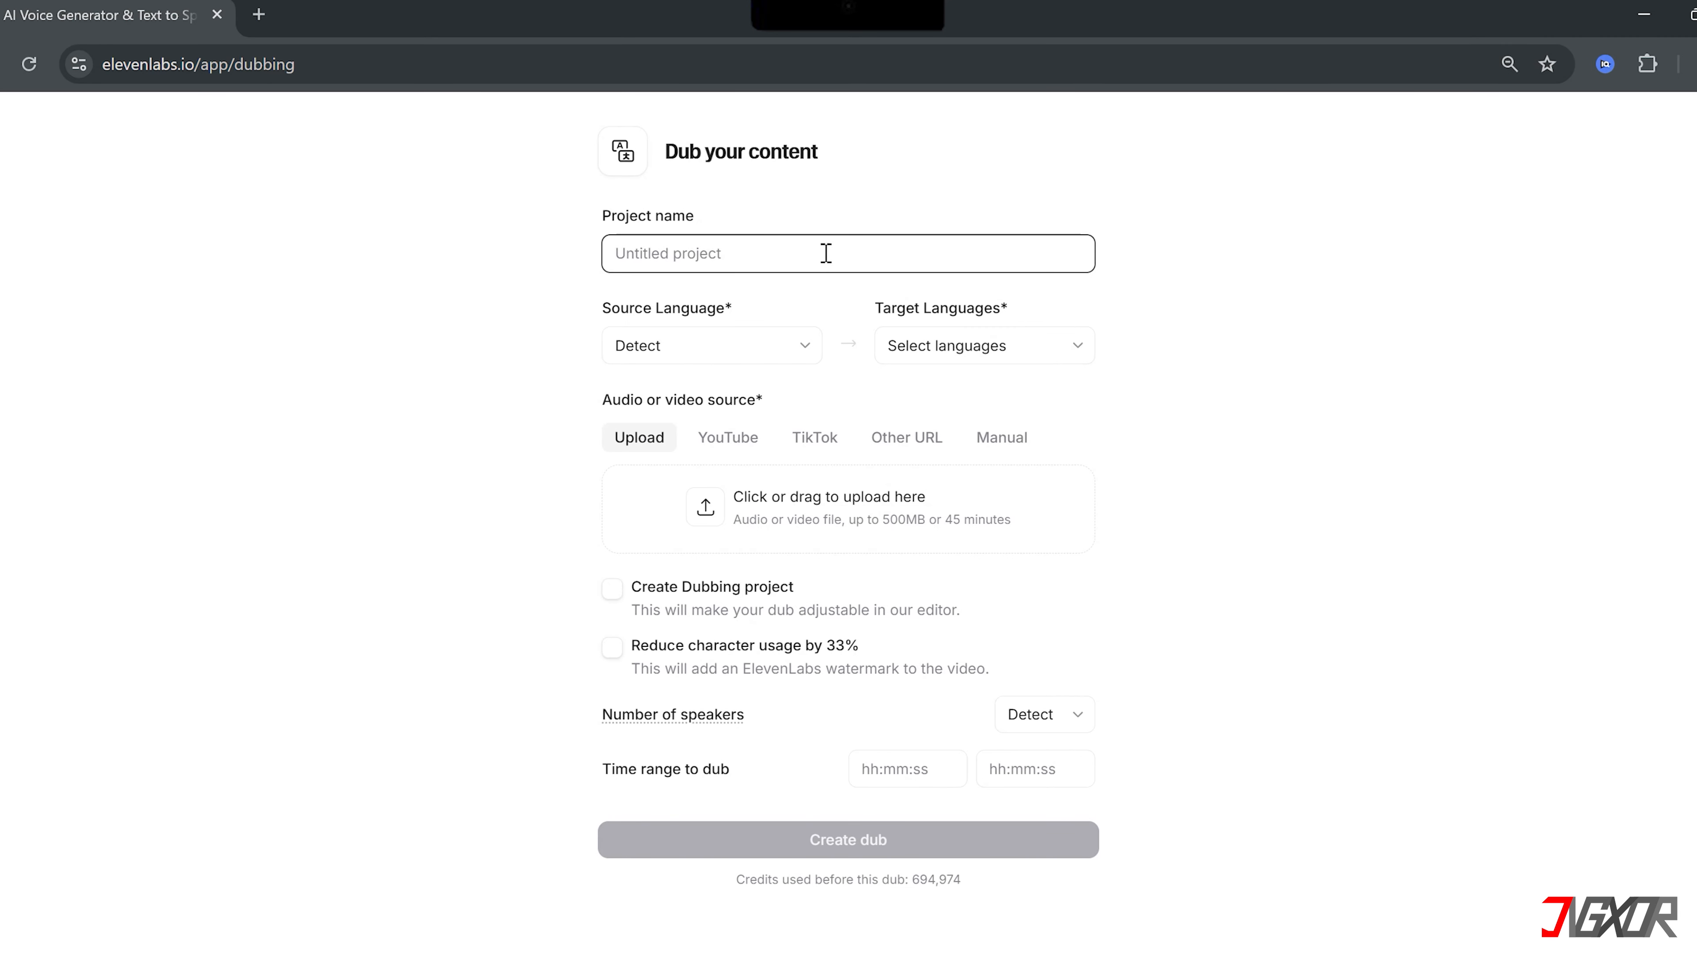
- Name the project "Personal Intro 1239" and set the source language to English and the target language to German
text(Personal Intro 1239)
click(760, 354)
click(686, 433)
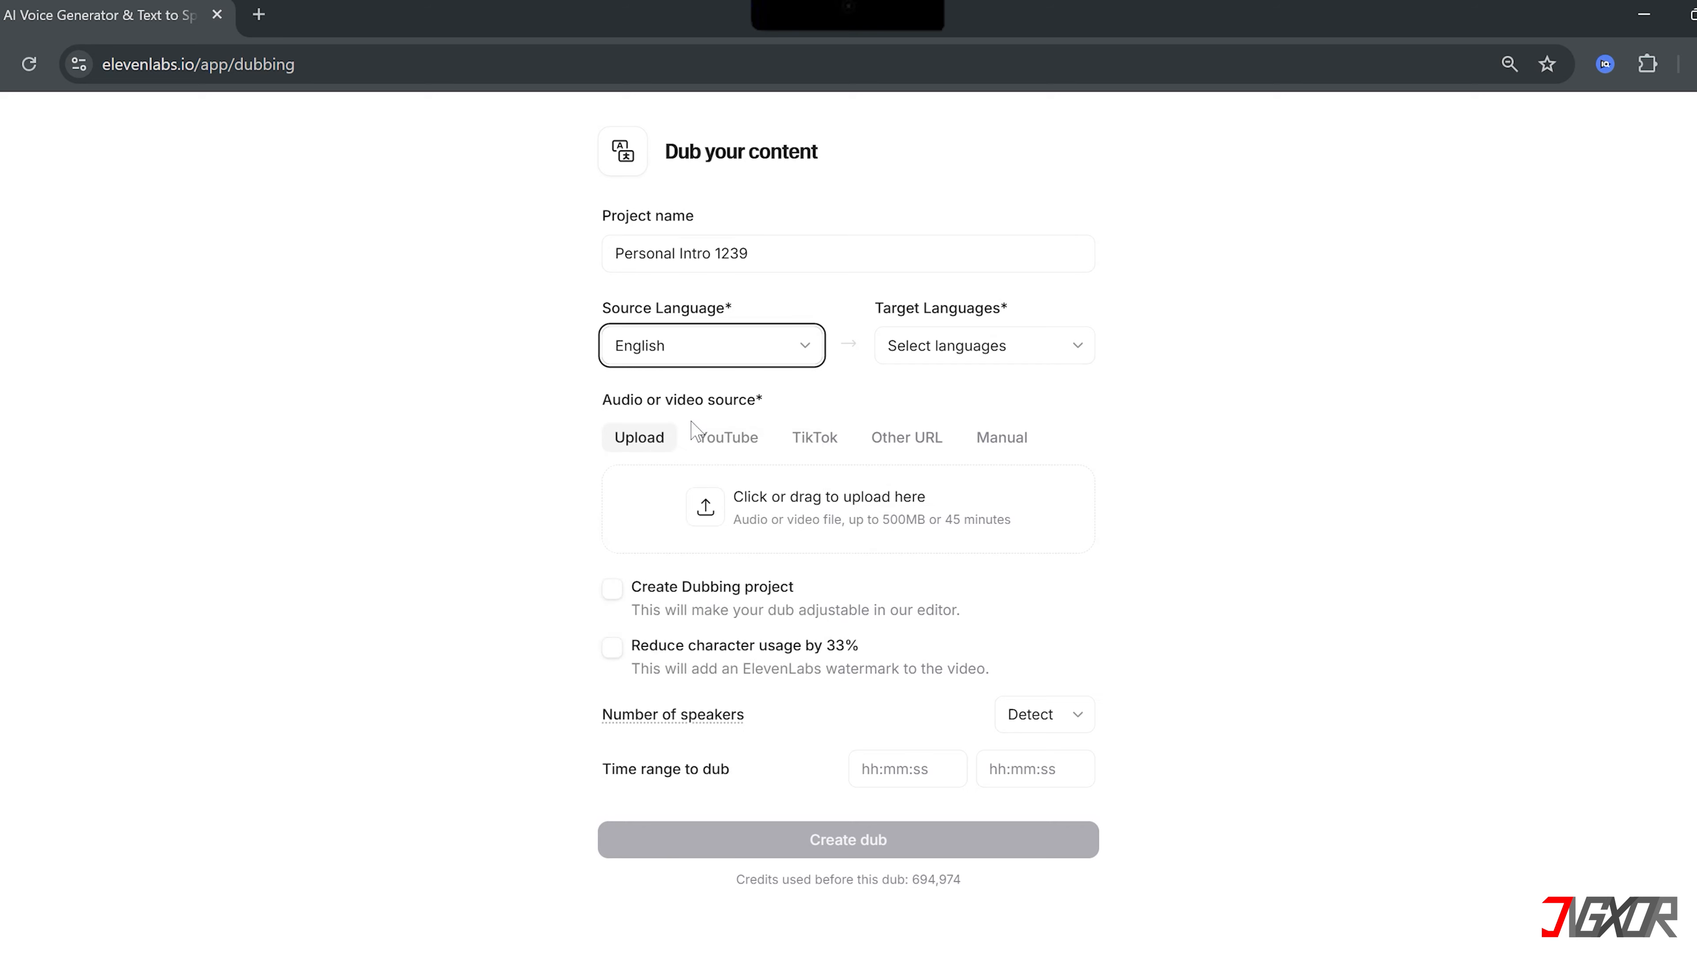
click(944, 347)
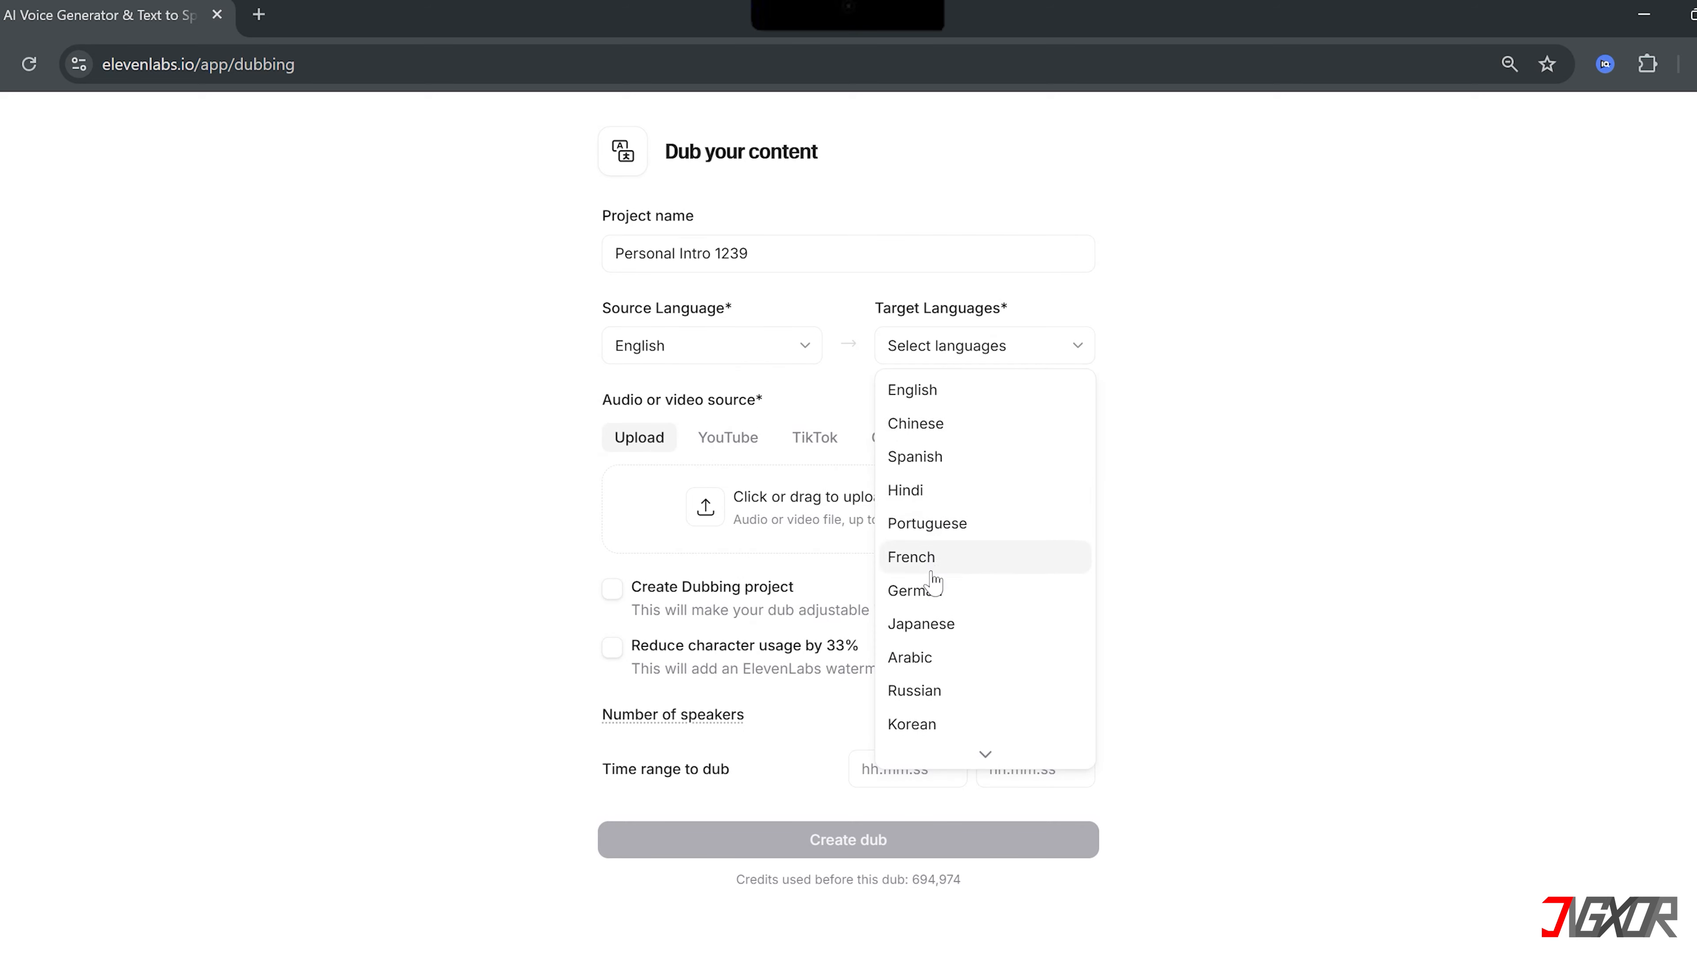
click(925, 588)
click(839, 399)
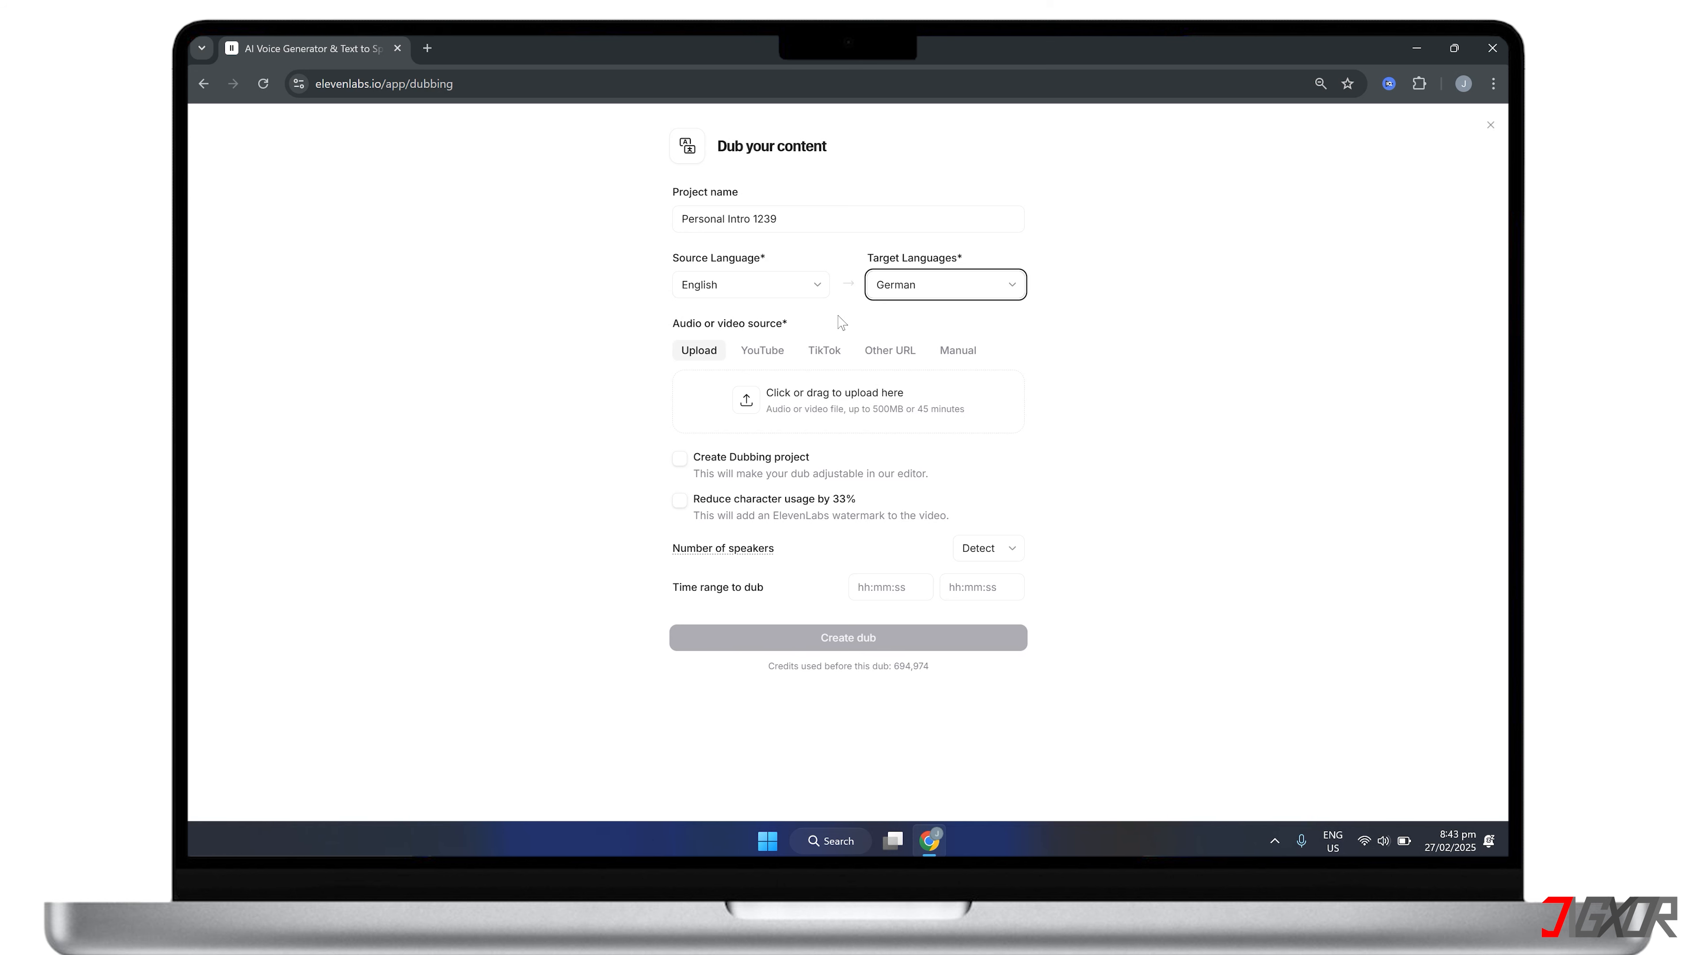
- Review the available audio or video sources: Upload, YouTube, TikTok, Other URL and Manual
click(699, 351)
click(763, 351)
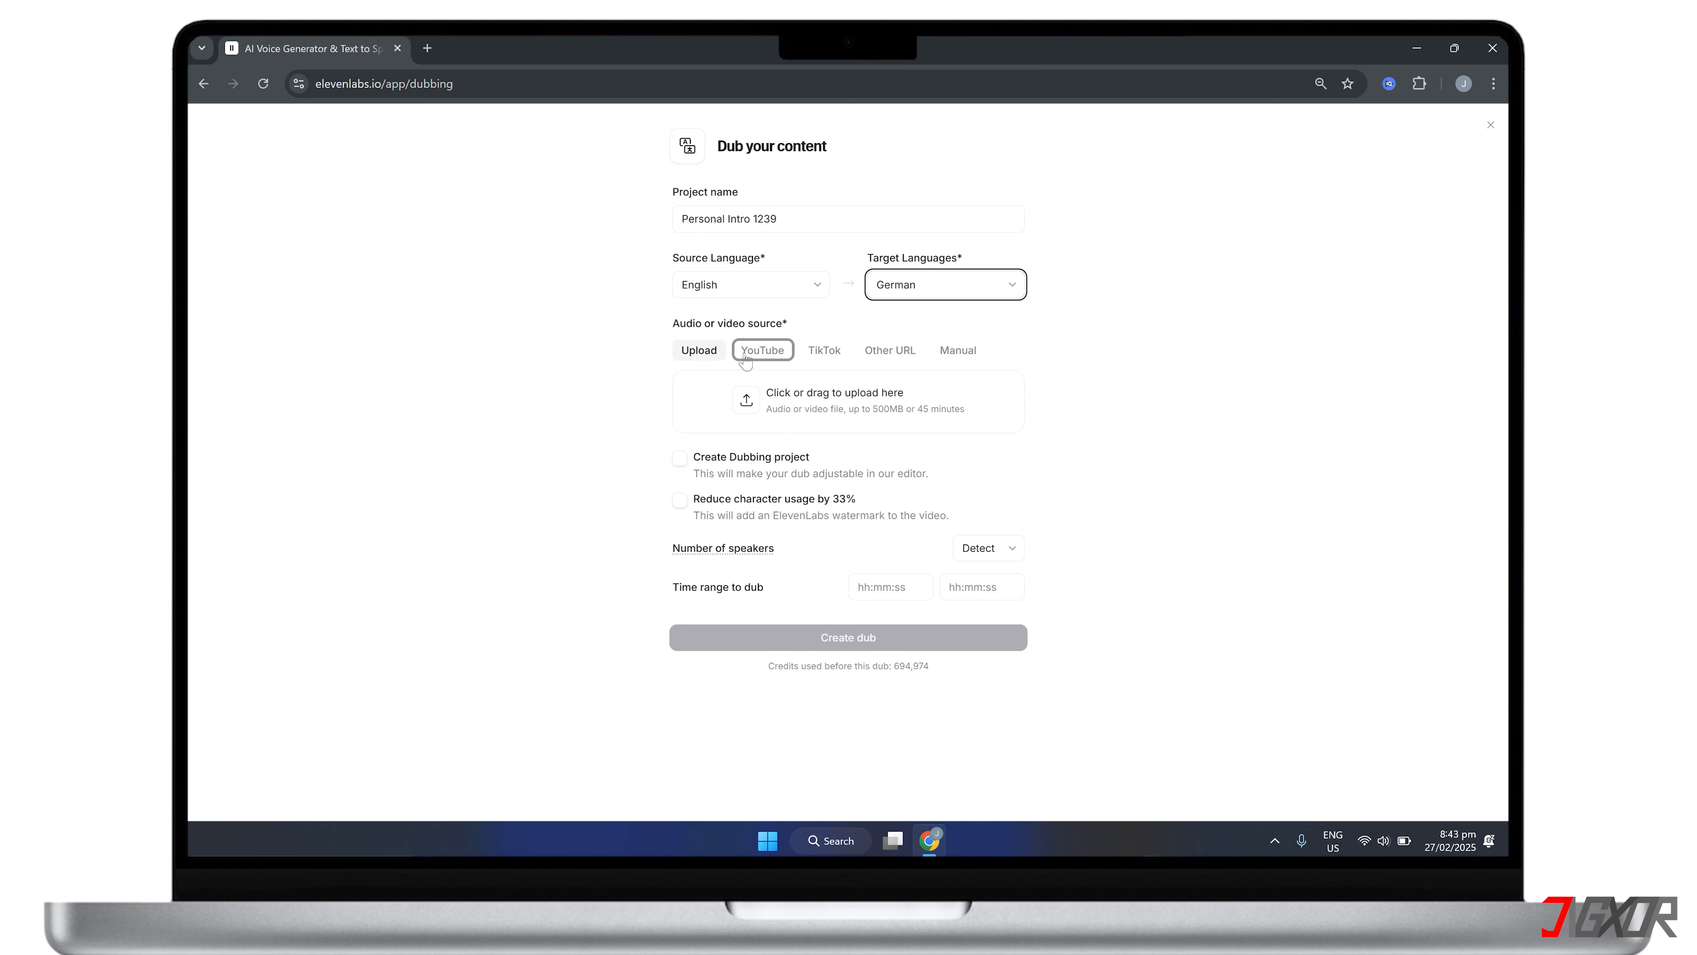
click(833, 354)
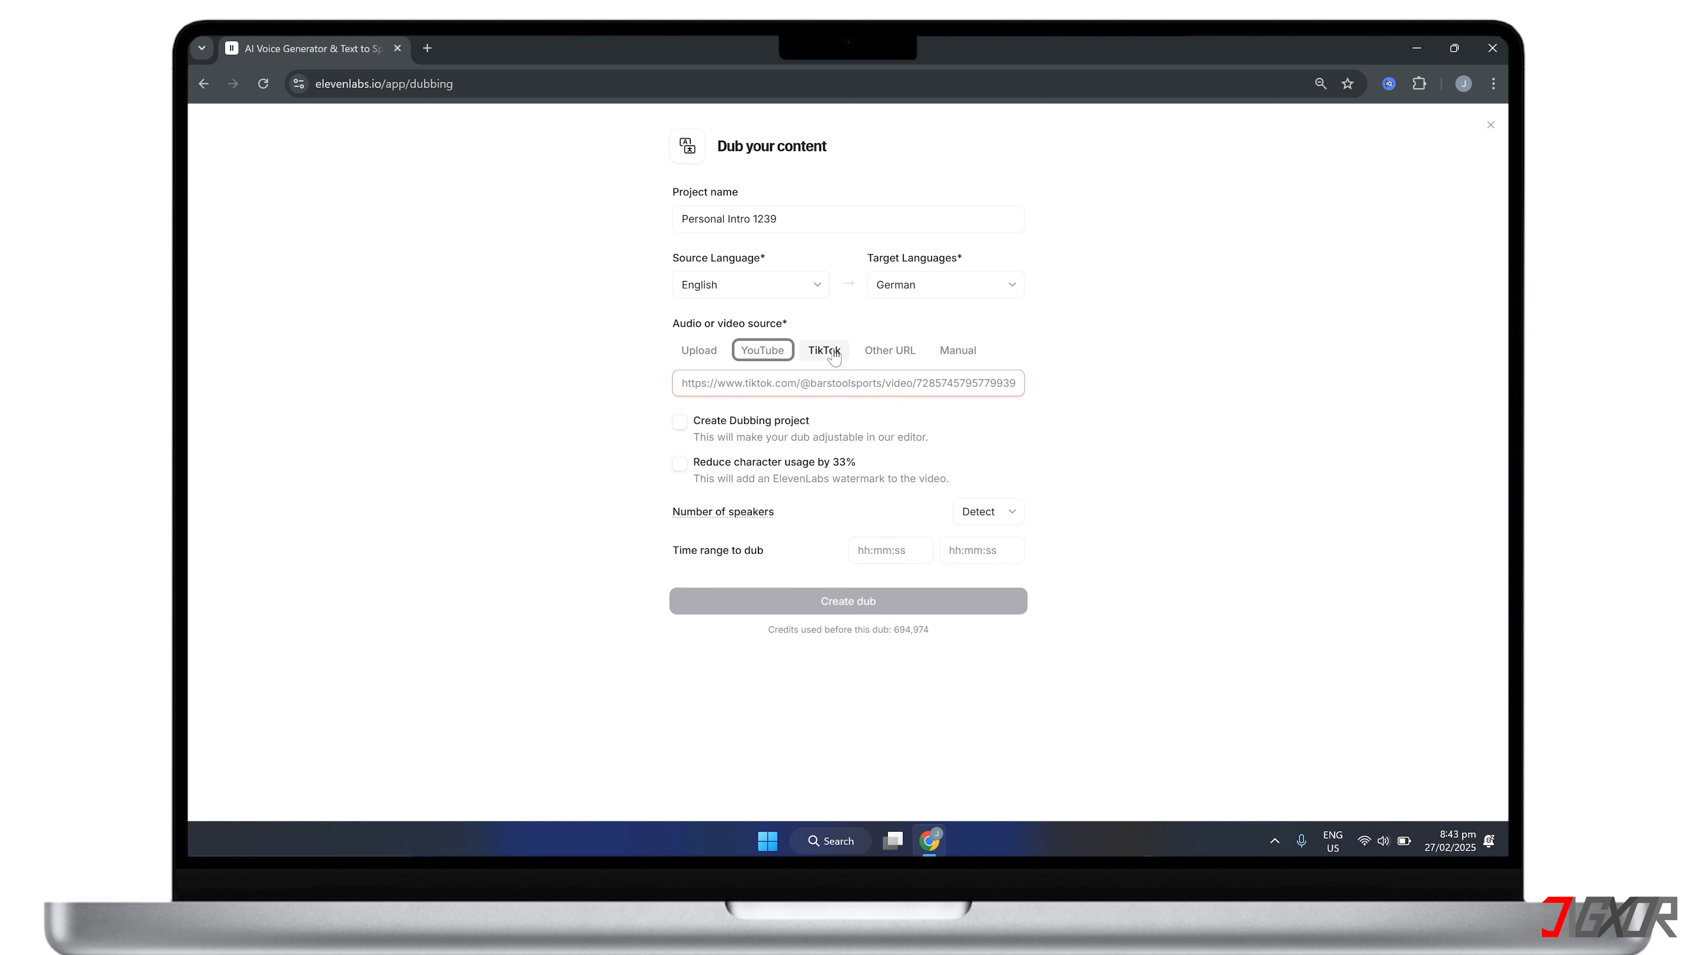
click(892, 353)
click(962, 350)
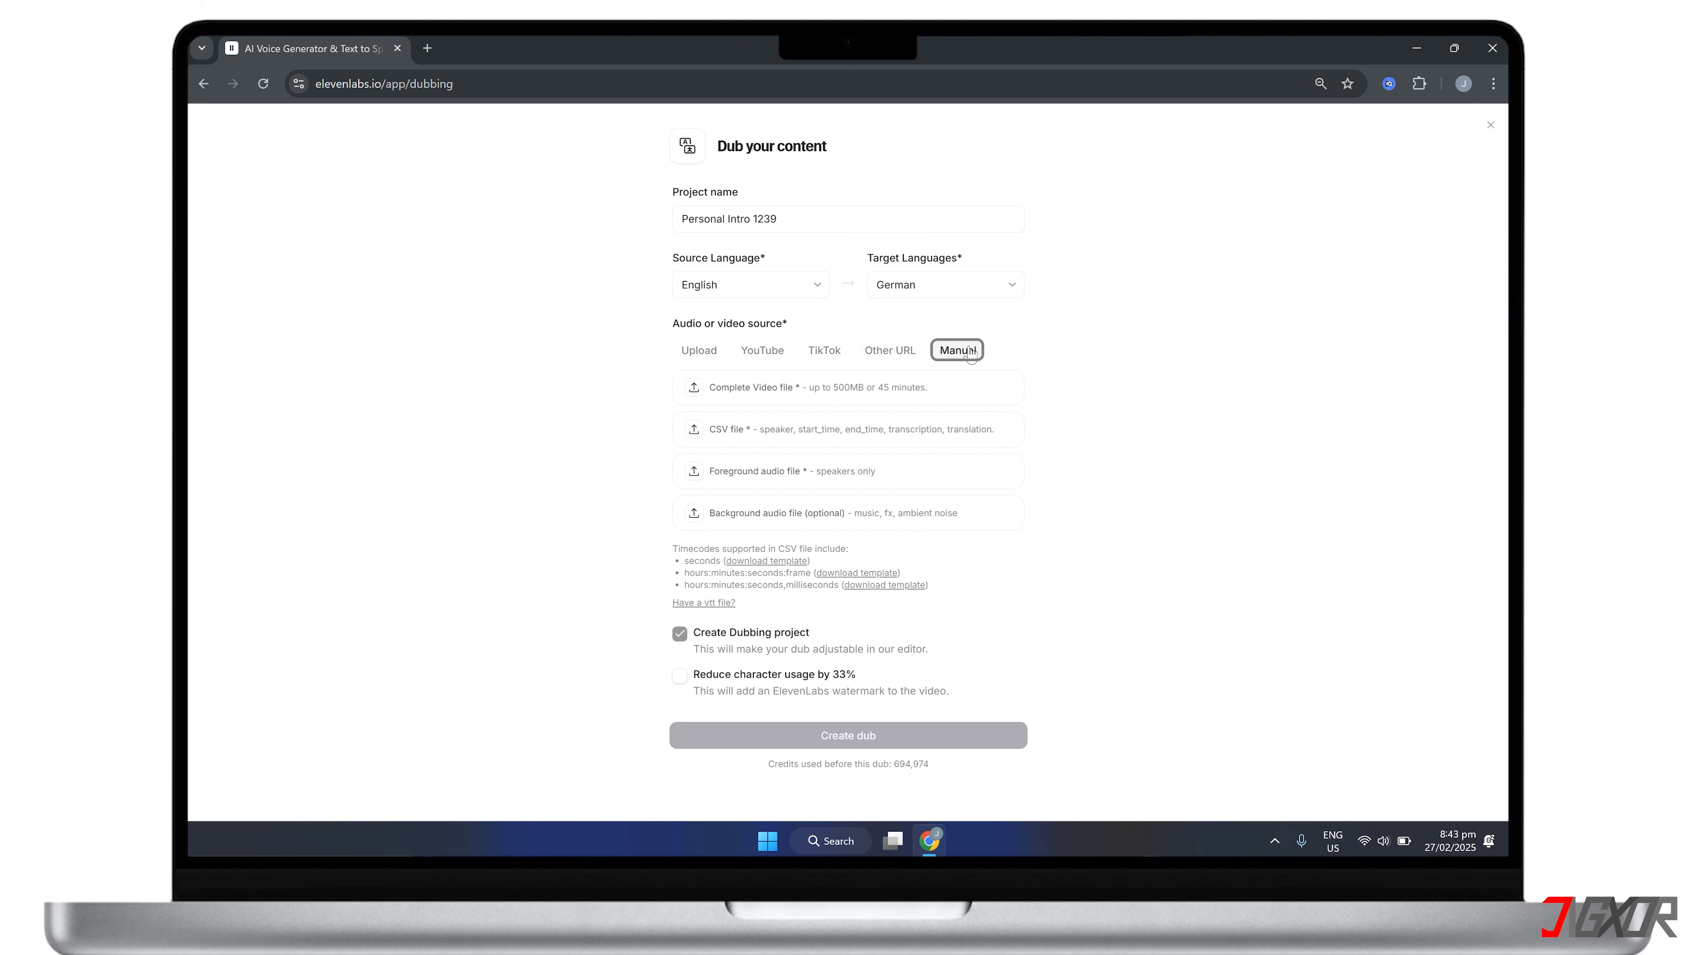
- Upload the local file Video_1239_1.MP4 as the video source for the dub
click(691, 353)
click(814, 402)
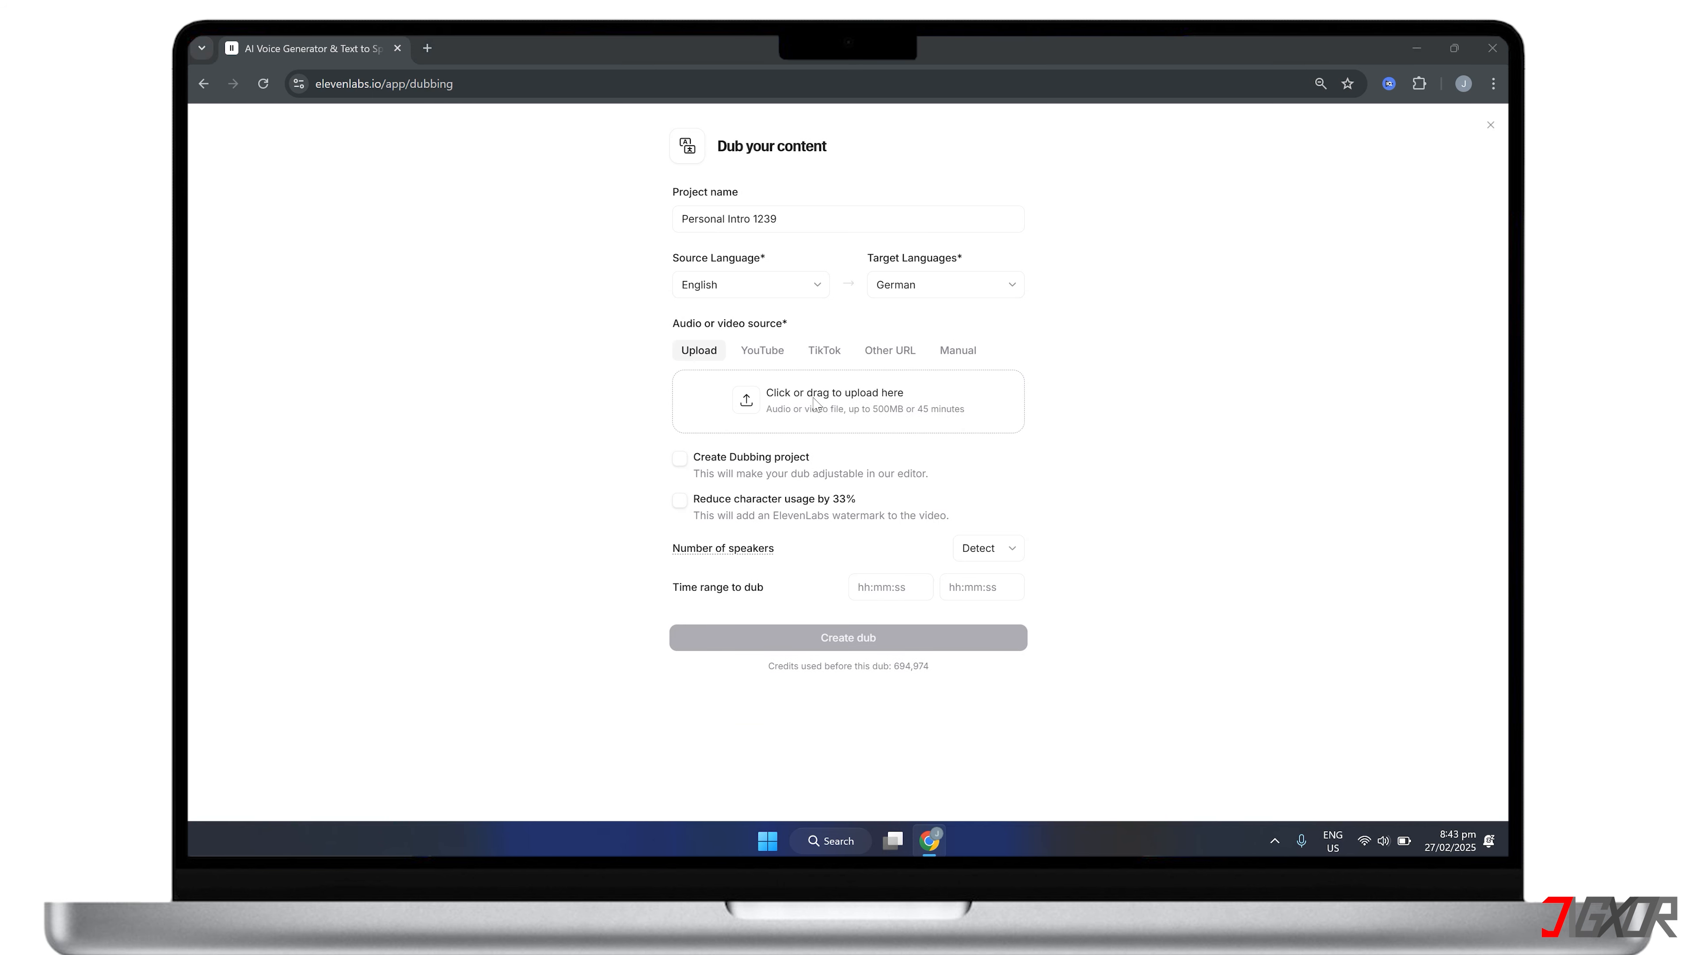
scroll(650, 313, down, 5)
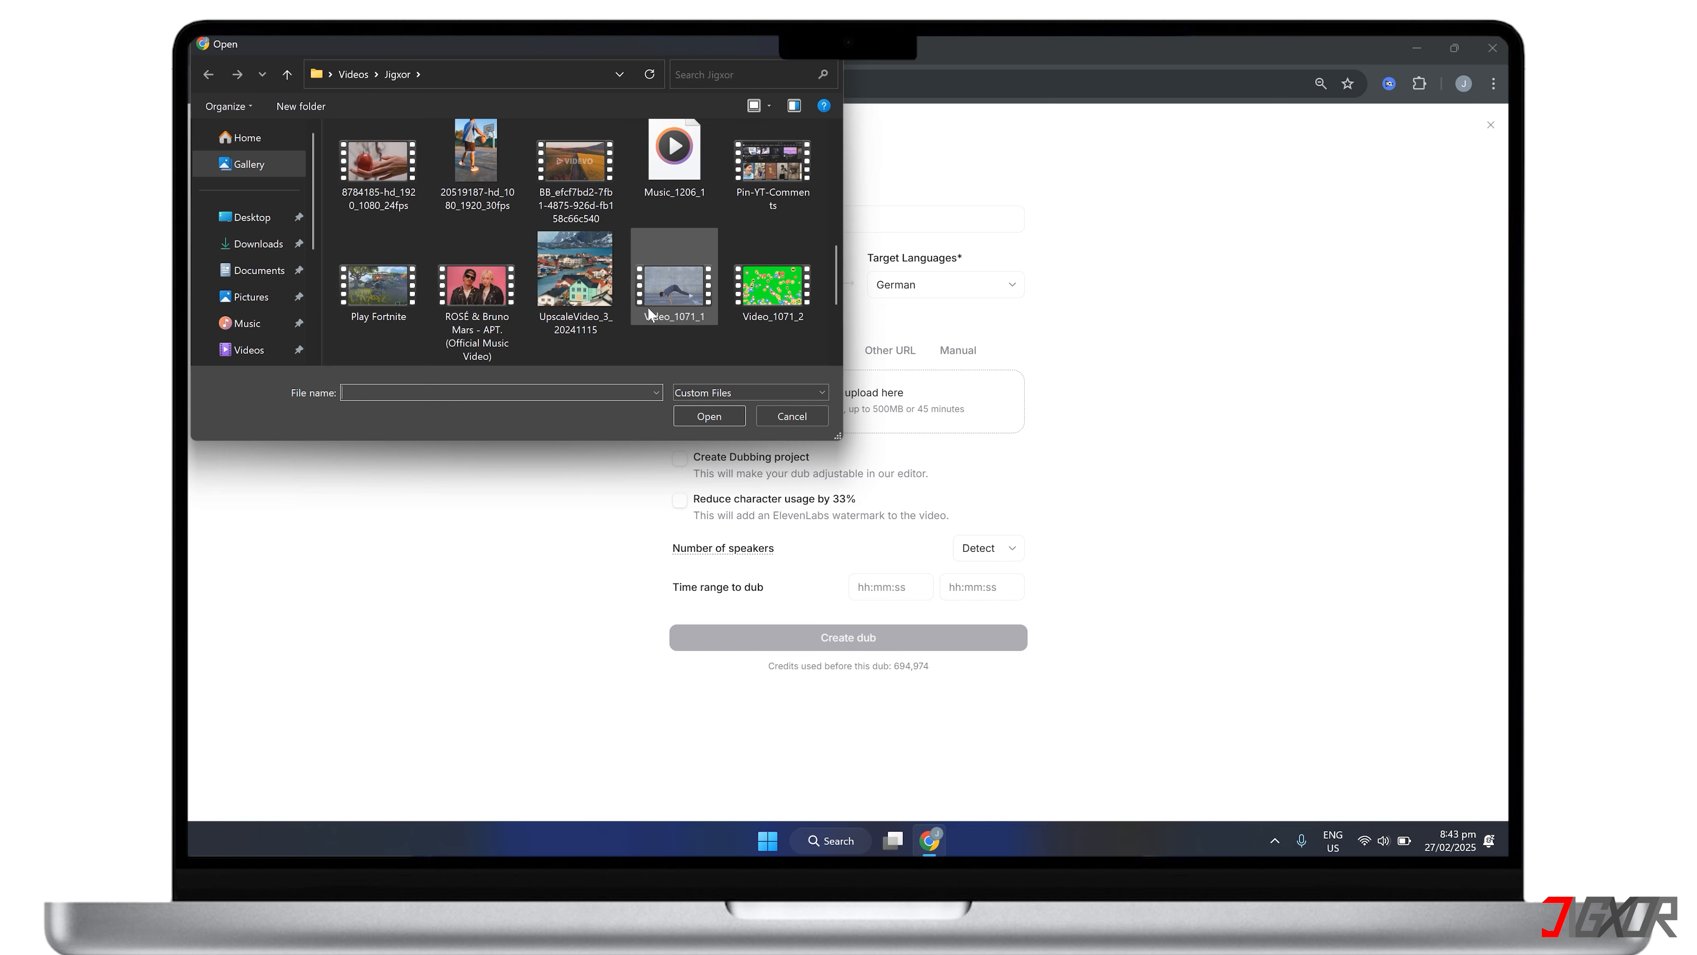
scroll(649, 312, down, 3)
double_click(487, 334)
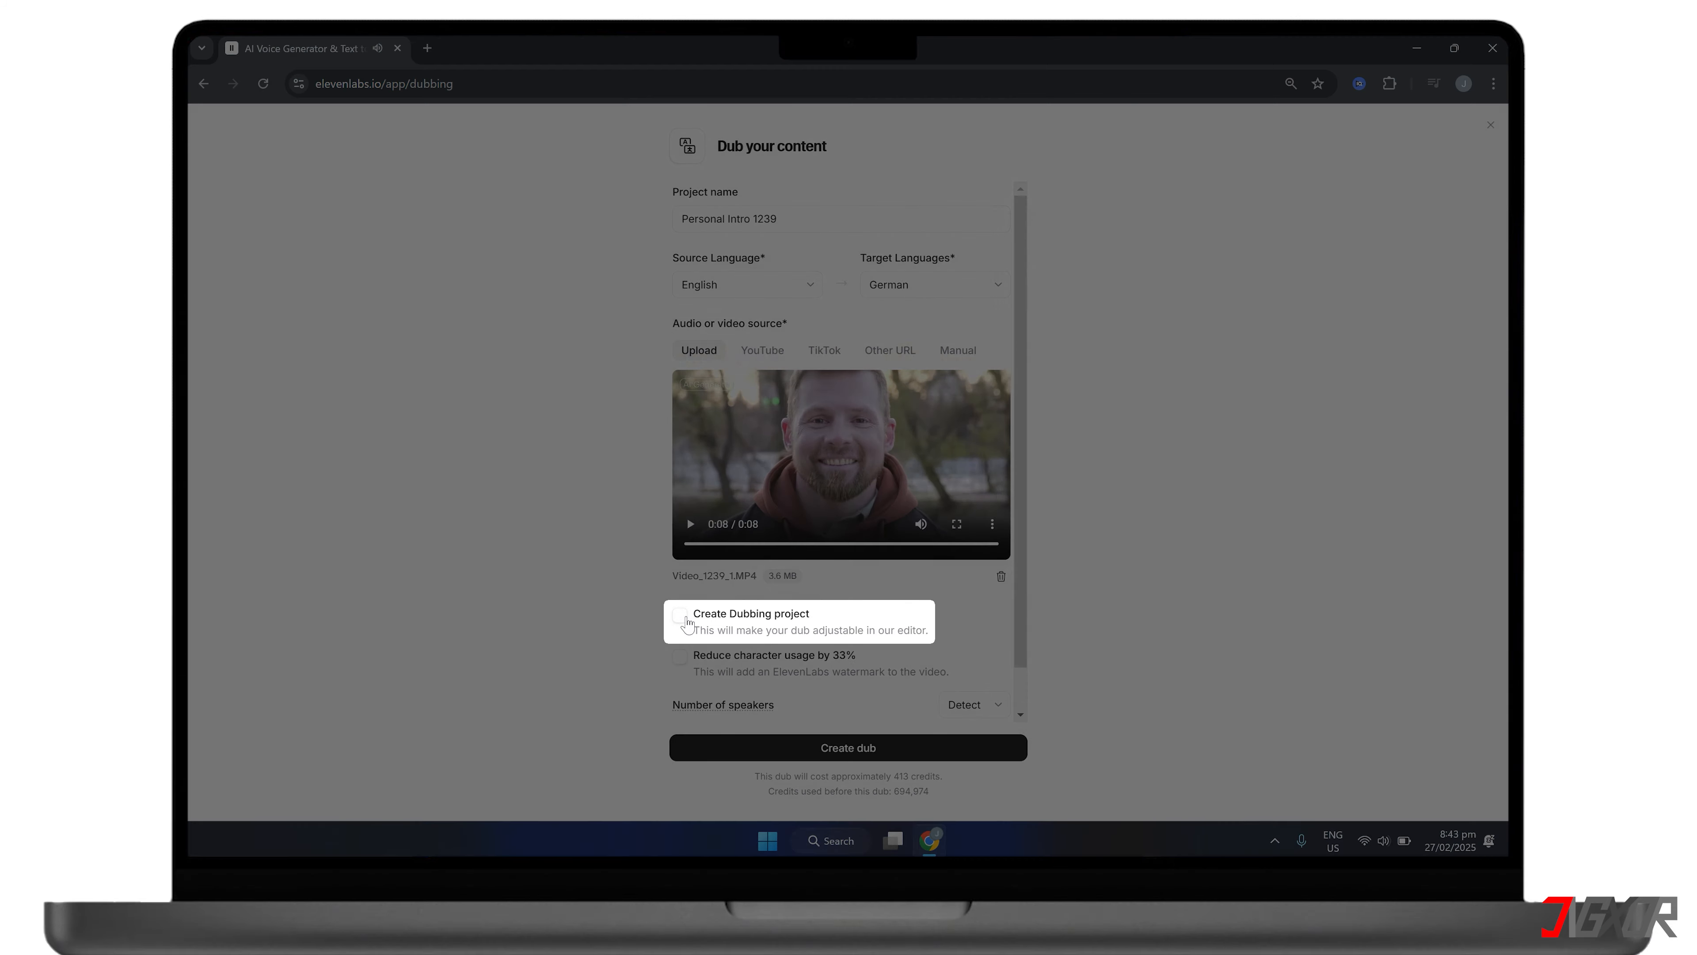
- Enable the Create Dubbing project option and create the dub
click(682, 617)
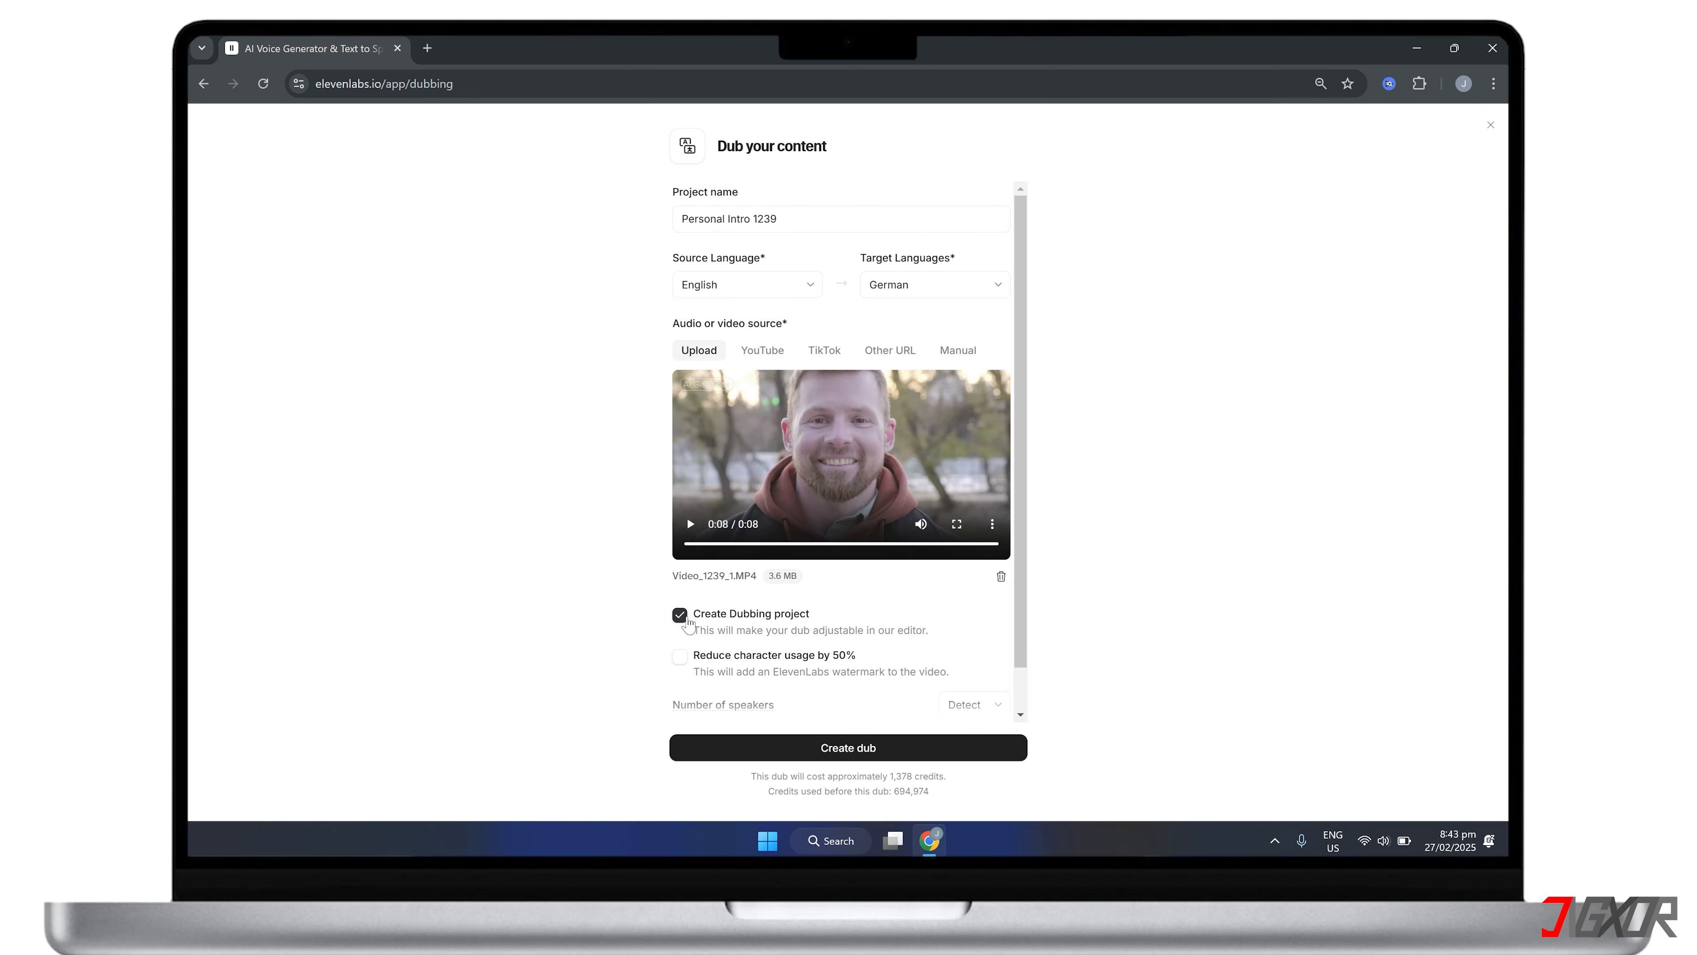
scroll(932, 679, down, 1)
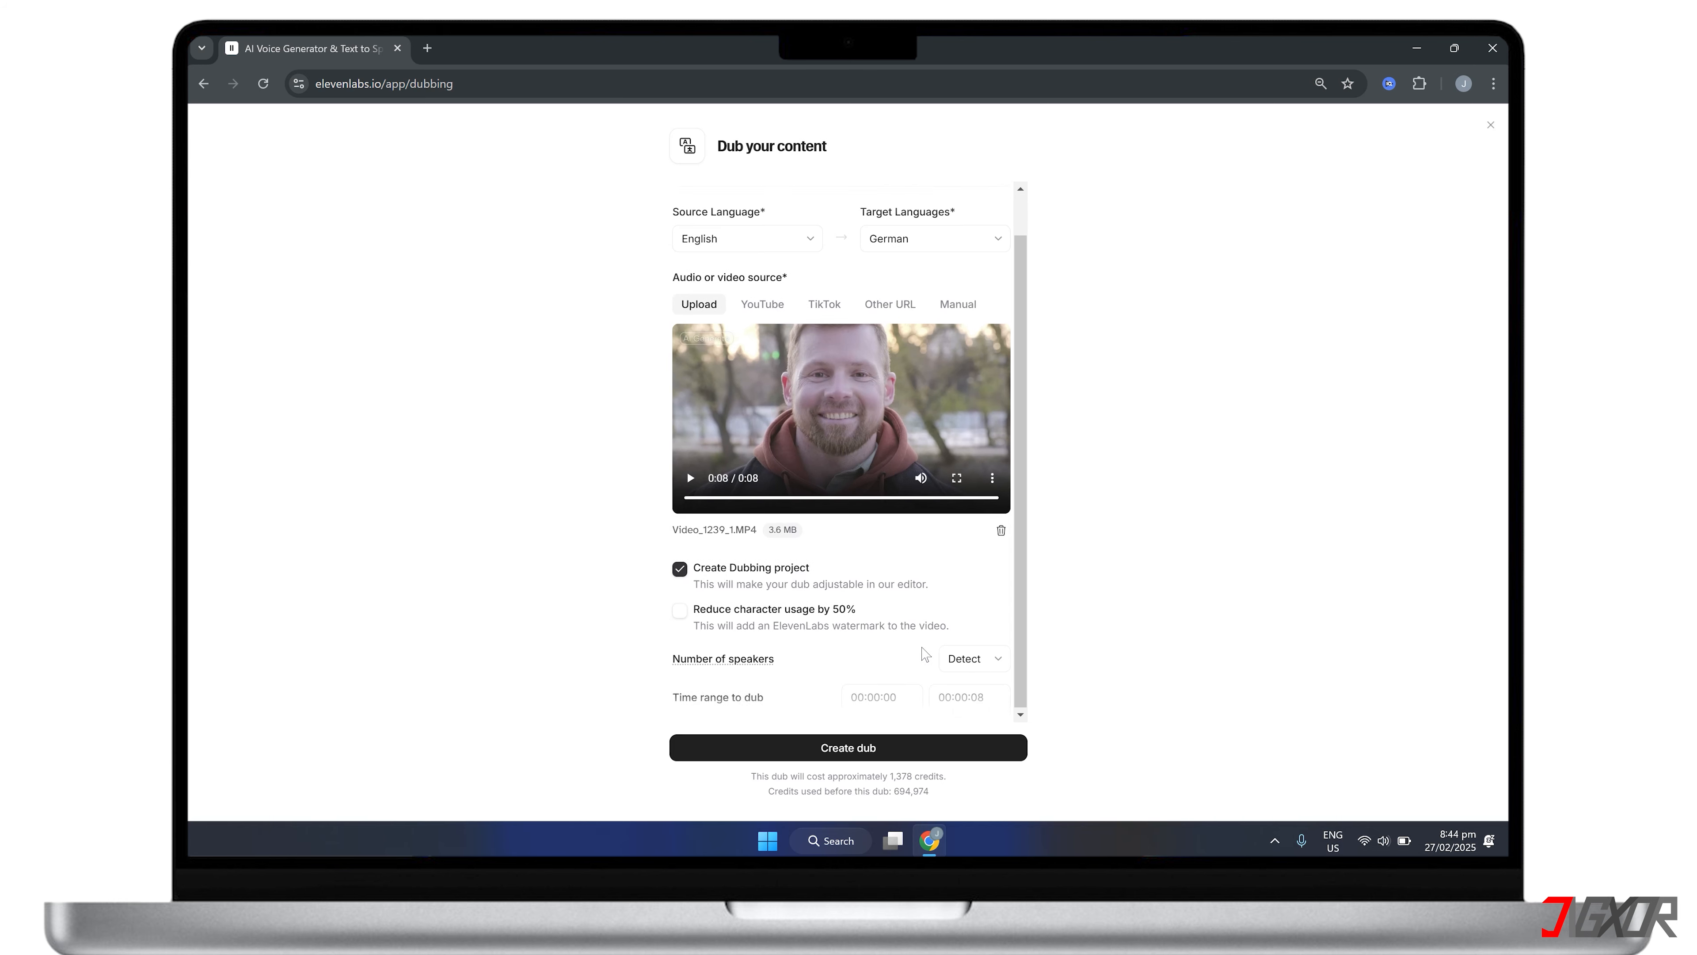
click(850, 753)
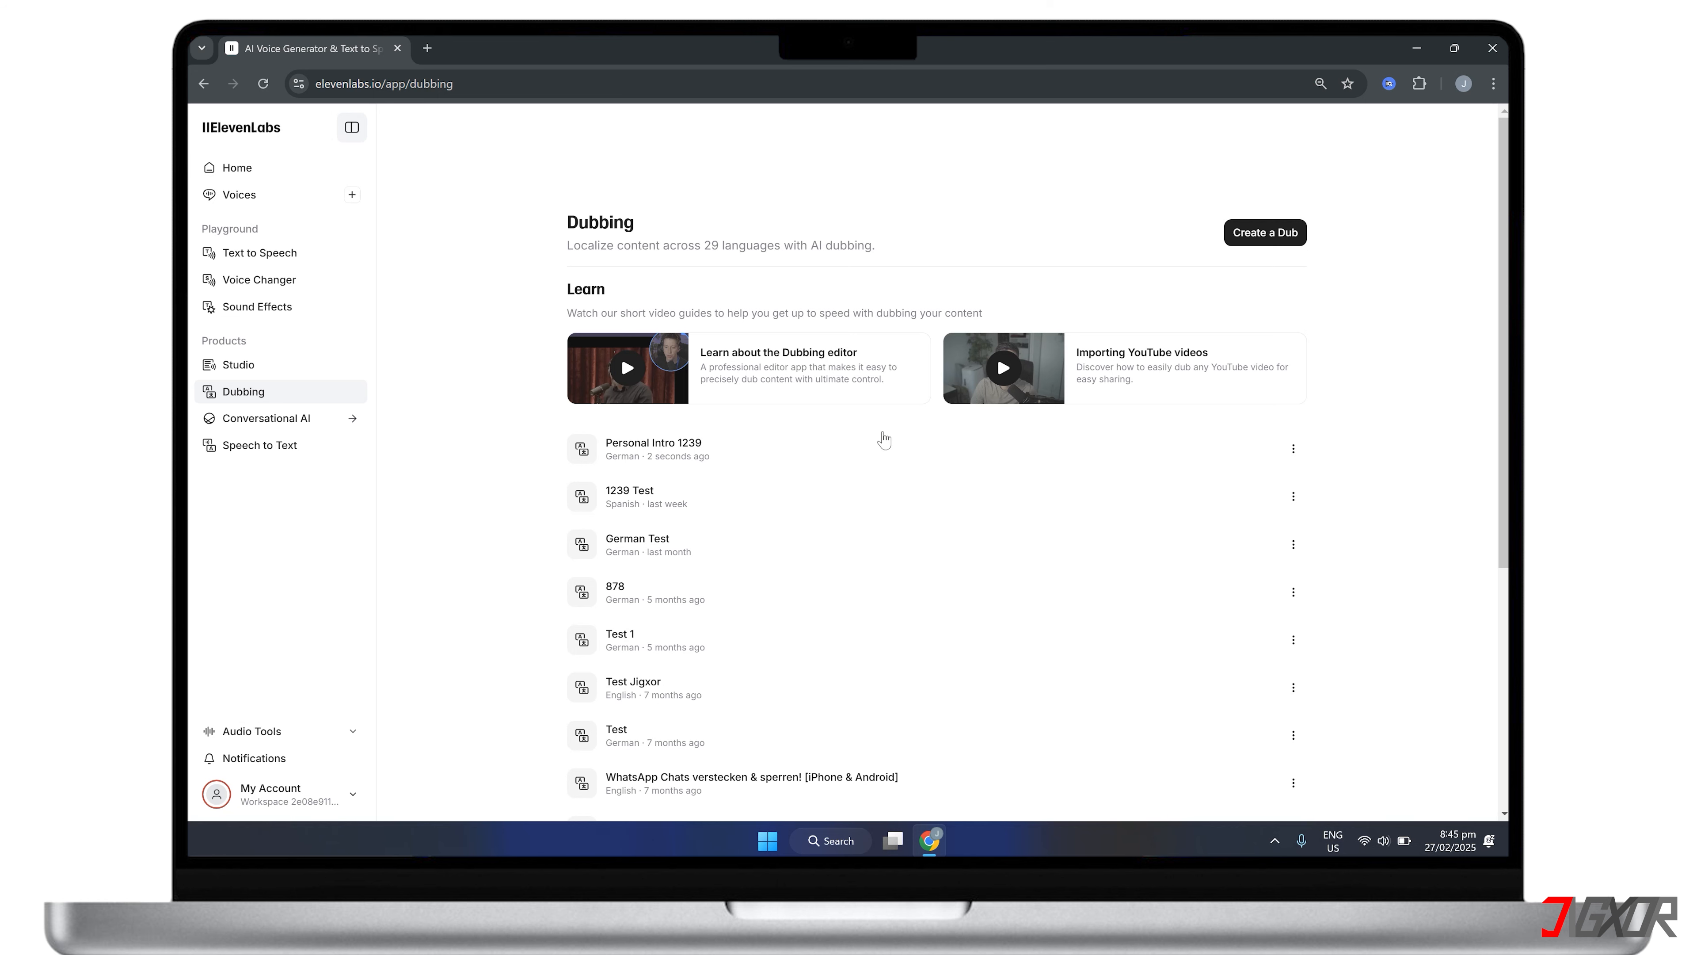
- Open the Personal Intro 1239 dub for editing
click(1293, 448)
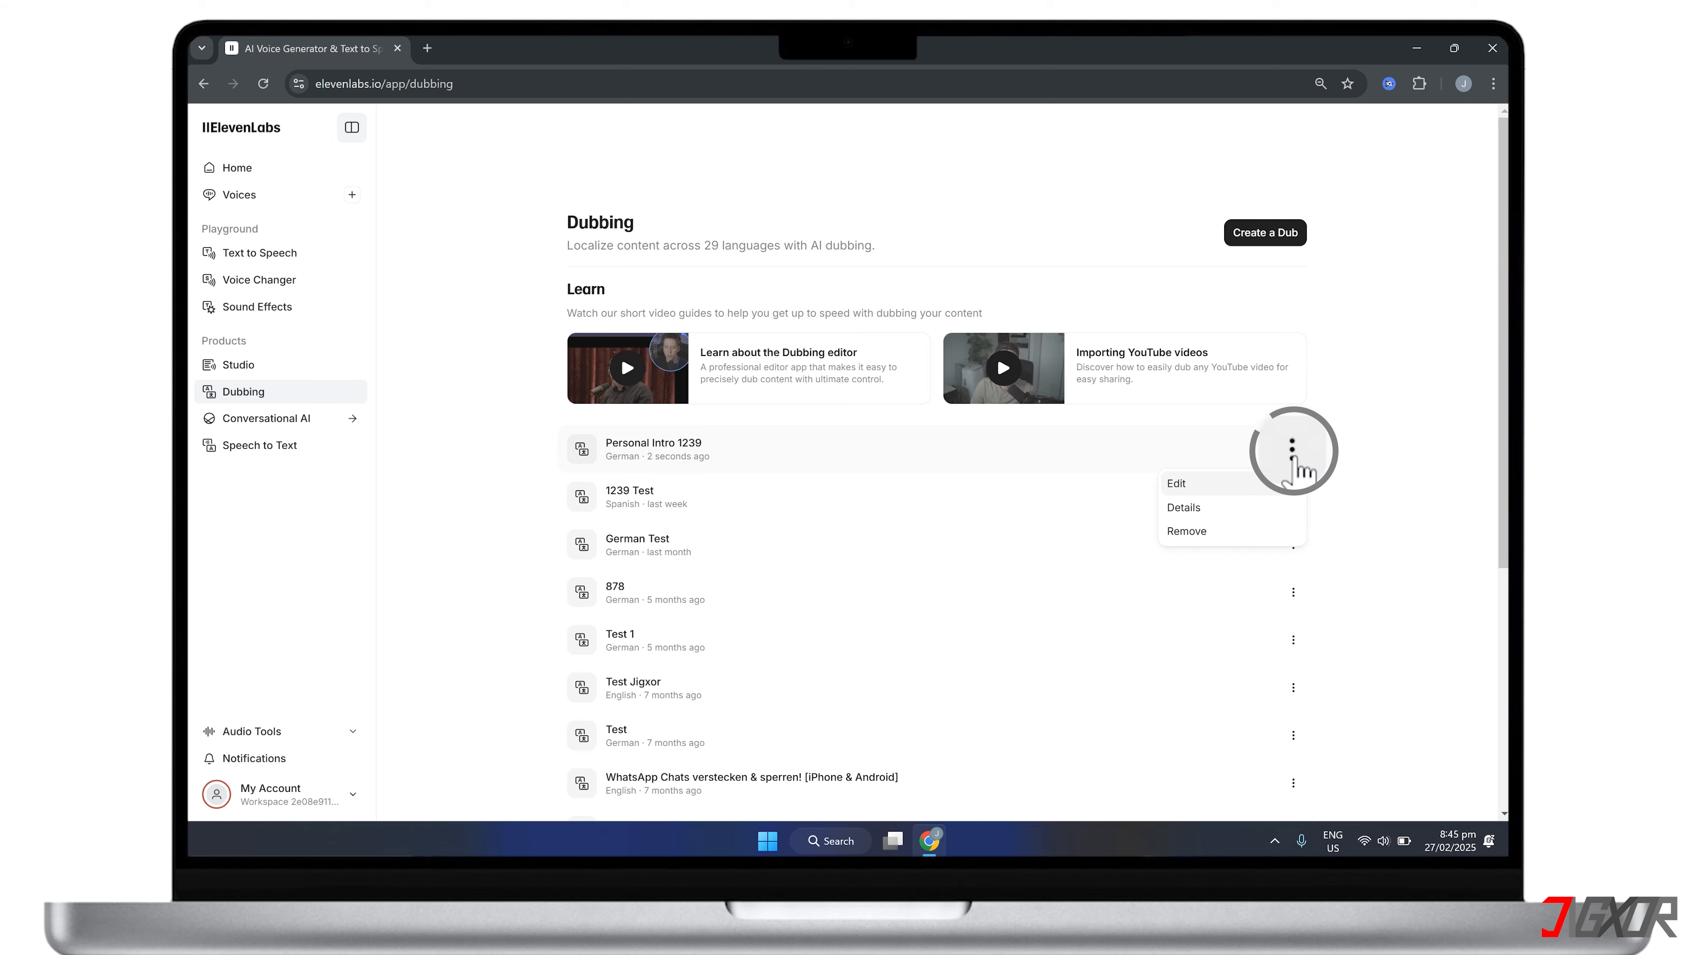
click(1195, 488)
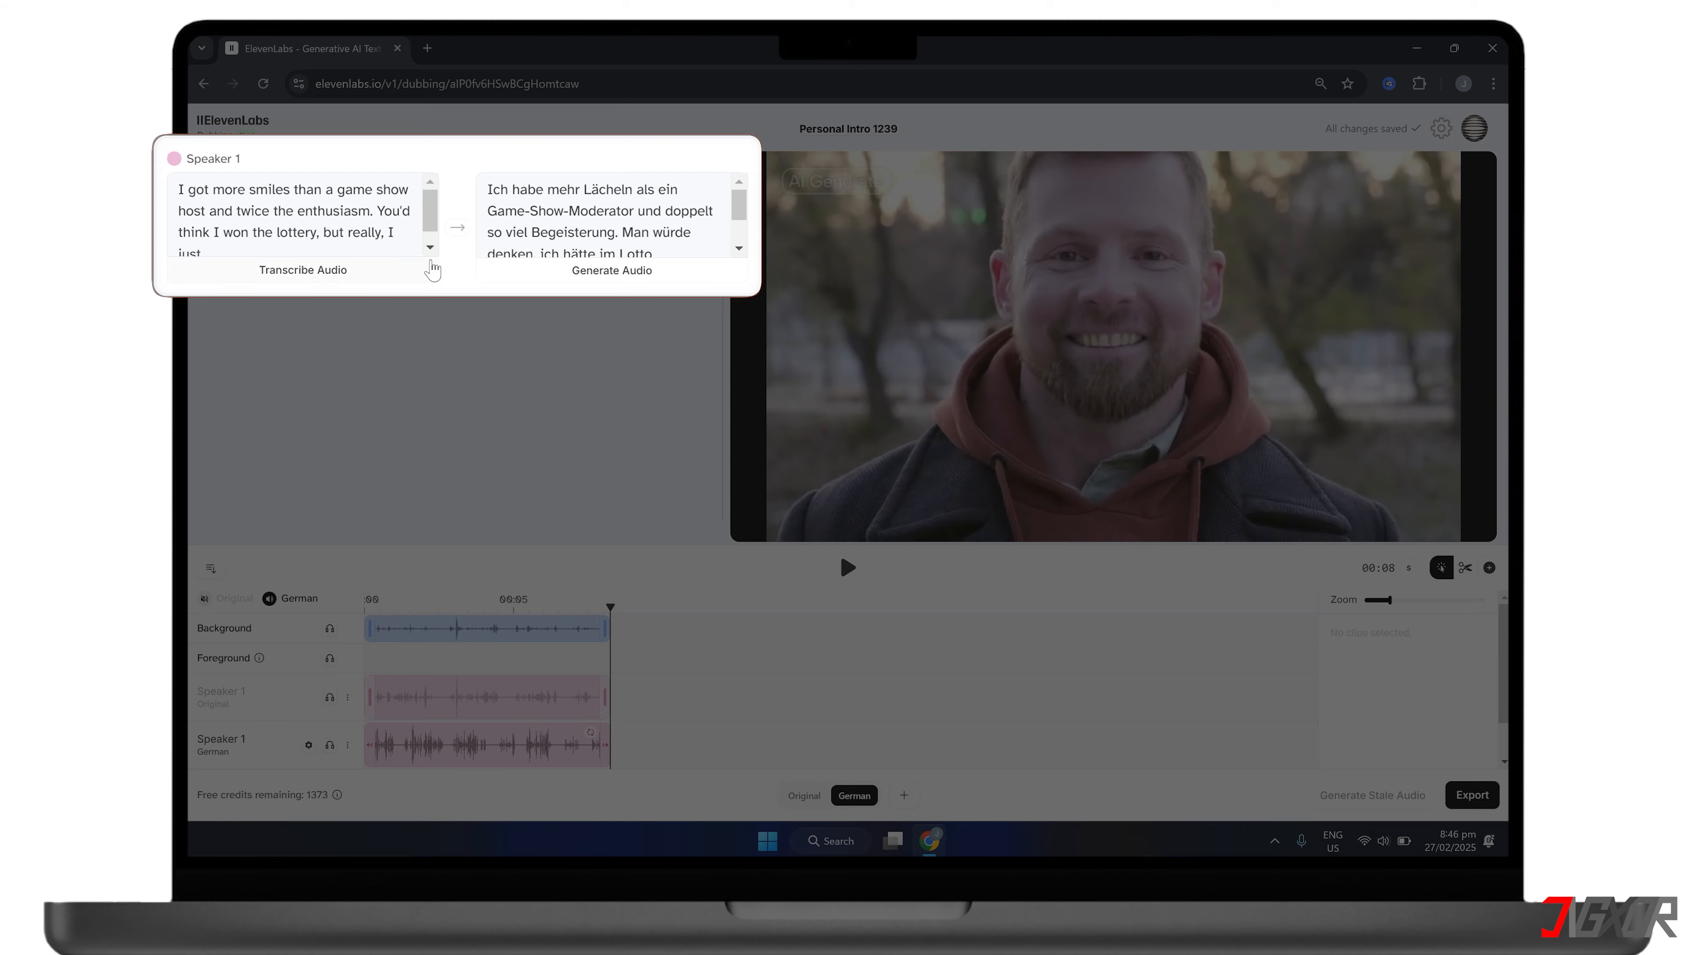
- Complete the end of Speaker 1's English transcript with "saw a parking area," and transcribe the original audio again
scroll(299, 232, down, 1)
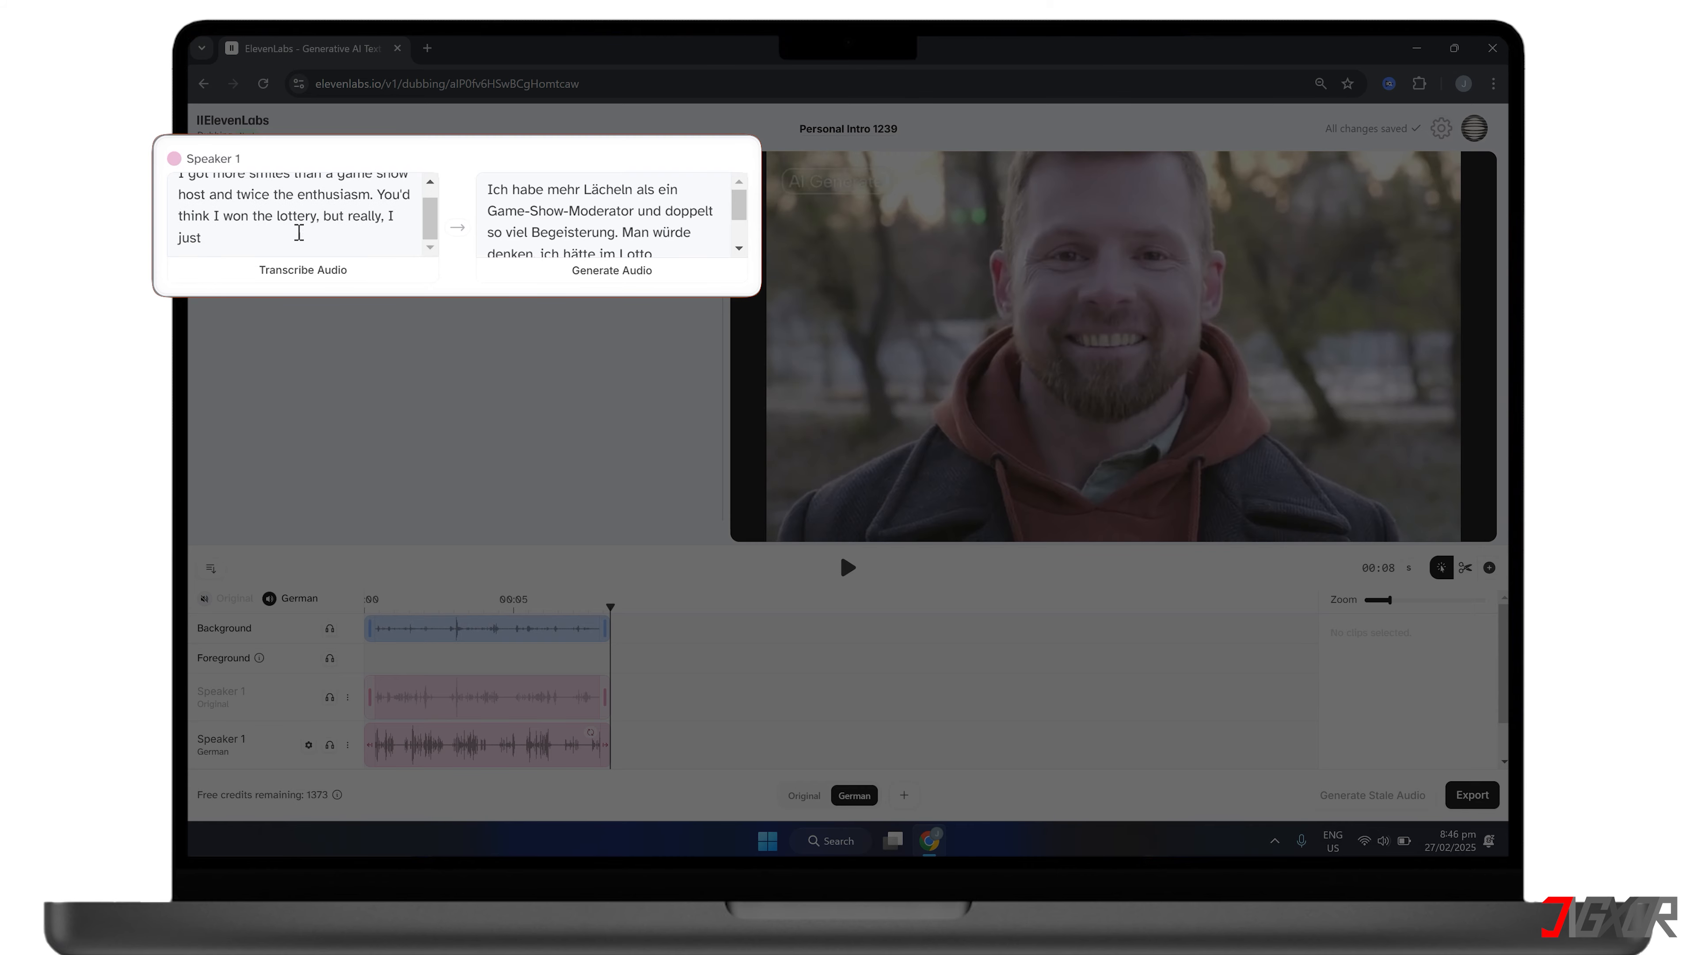
click(269, 239)
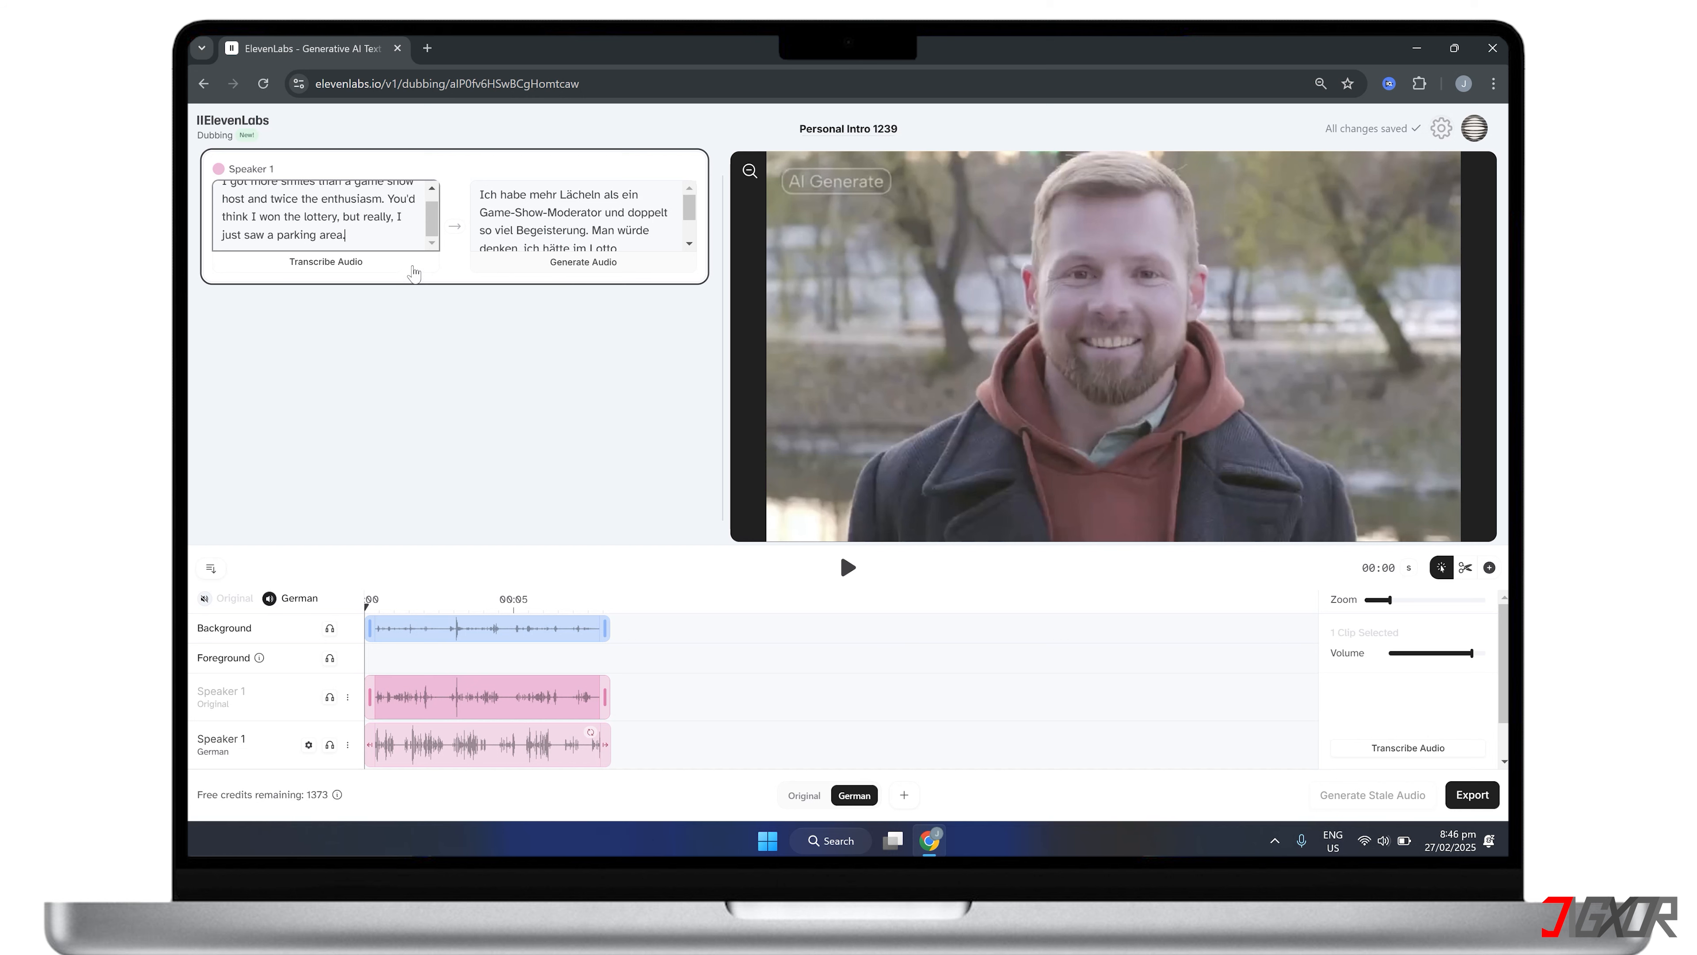
click(346, 264)
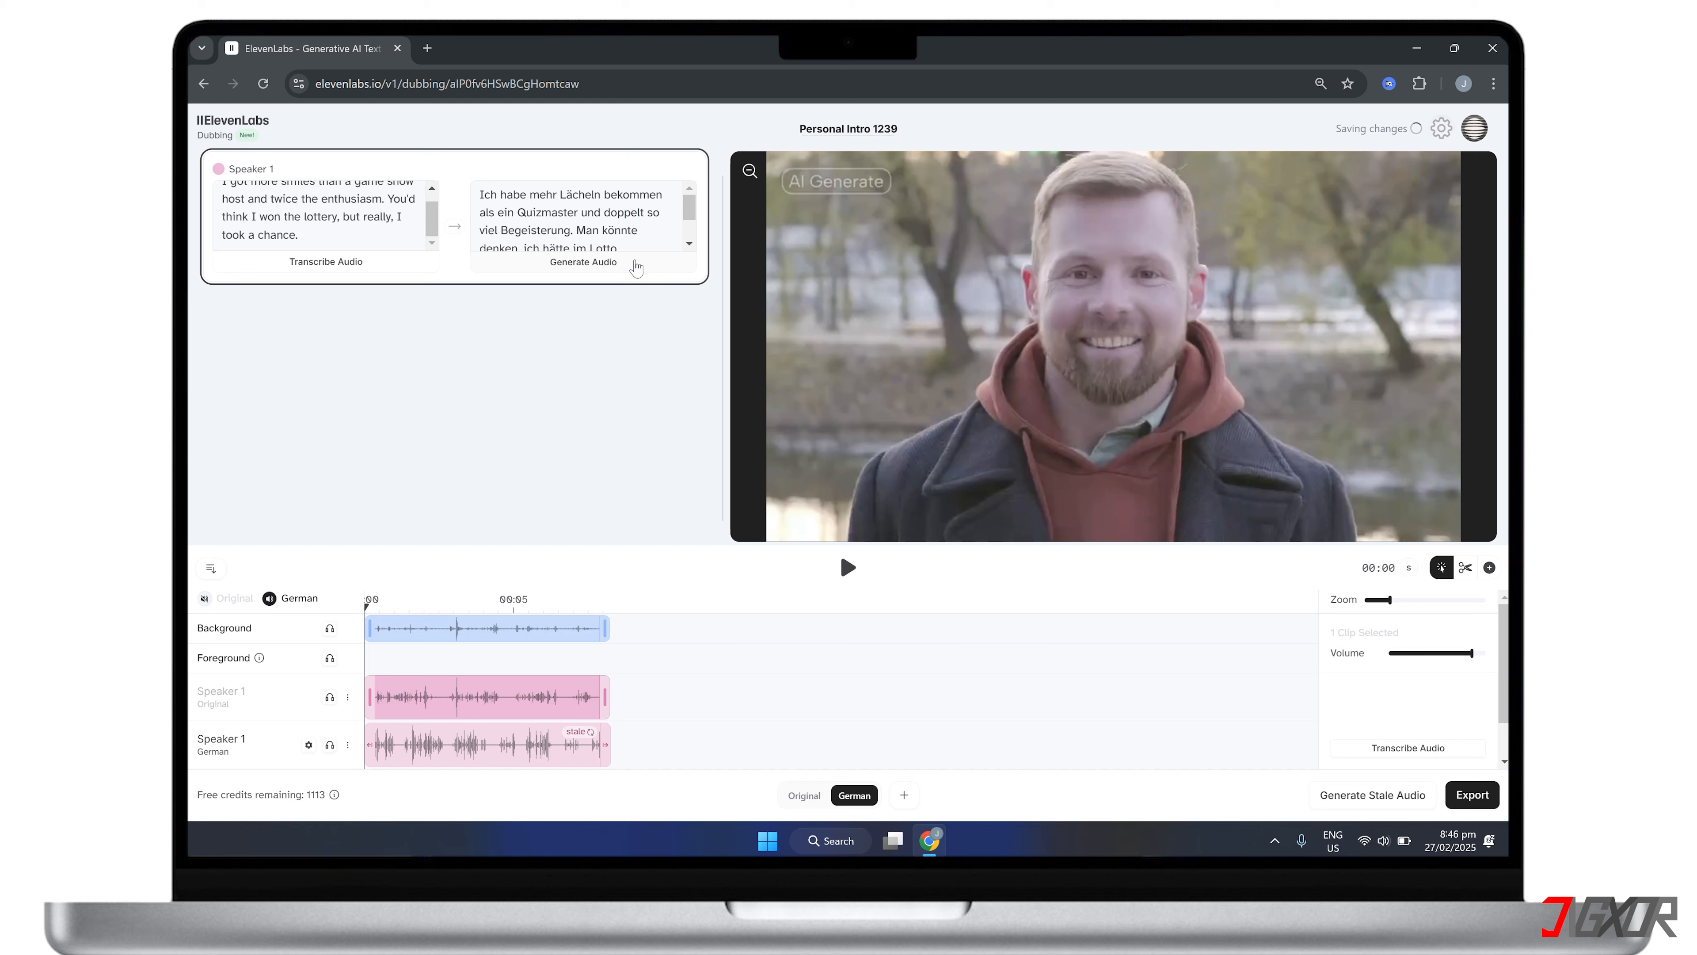
- Generate new German audio for Speaker 1, play back the dub and check the rest of the translated text
click(849, 575)
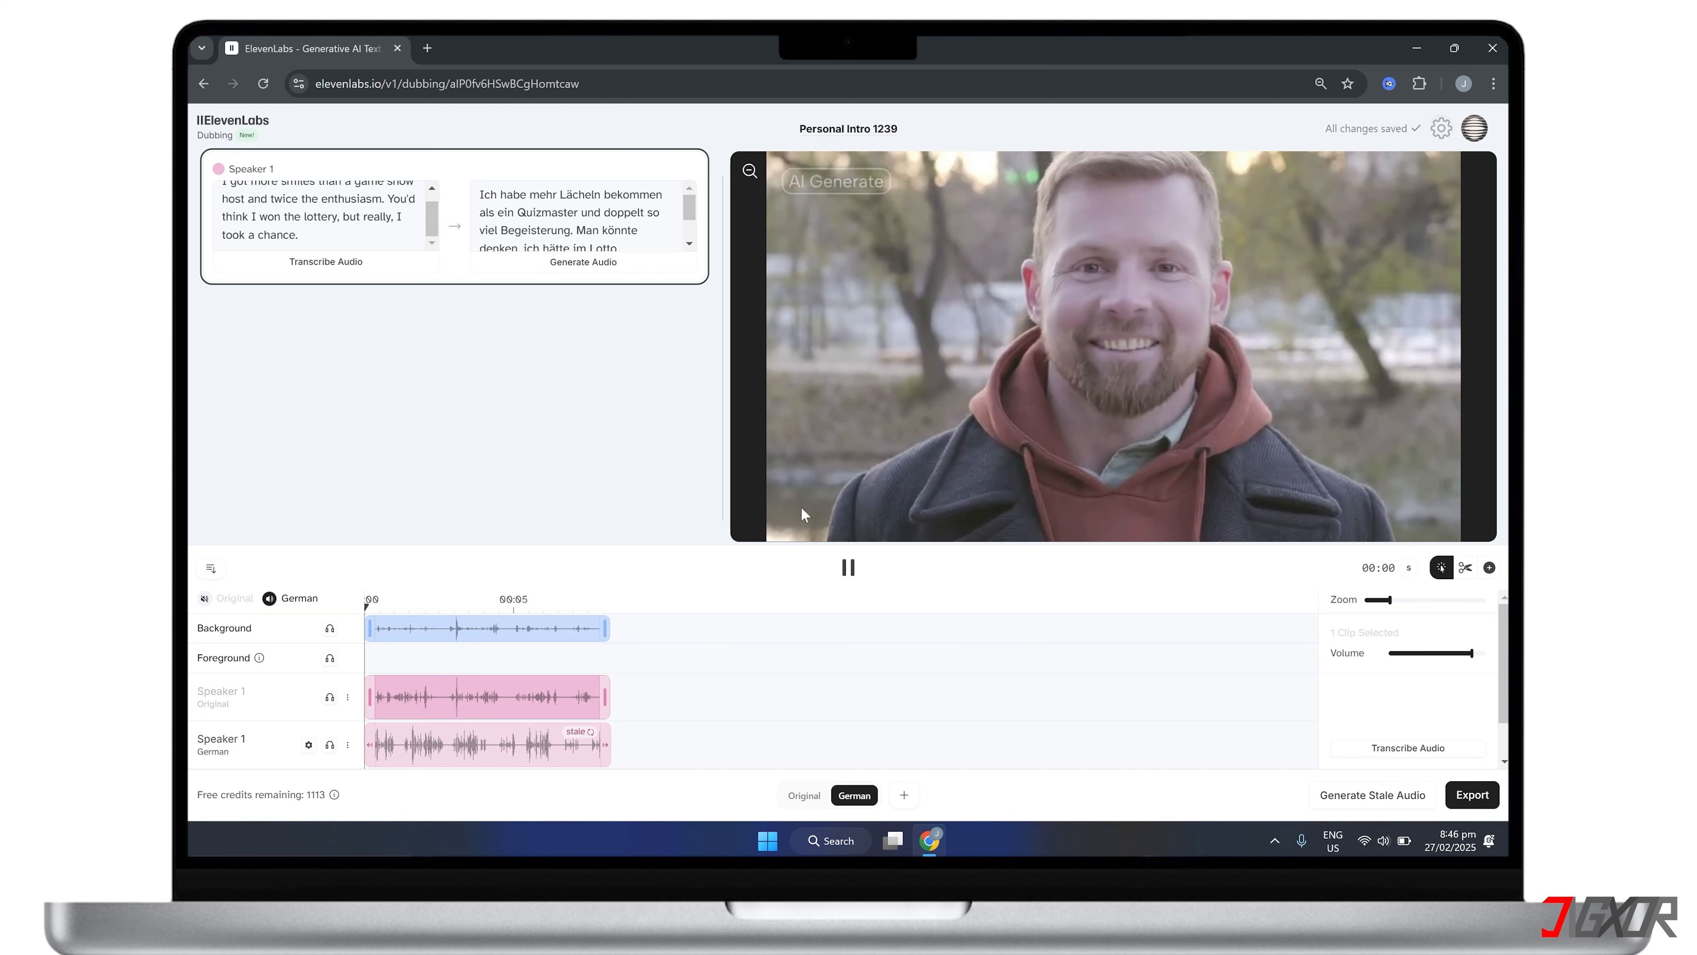
click(584, 261)
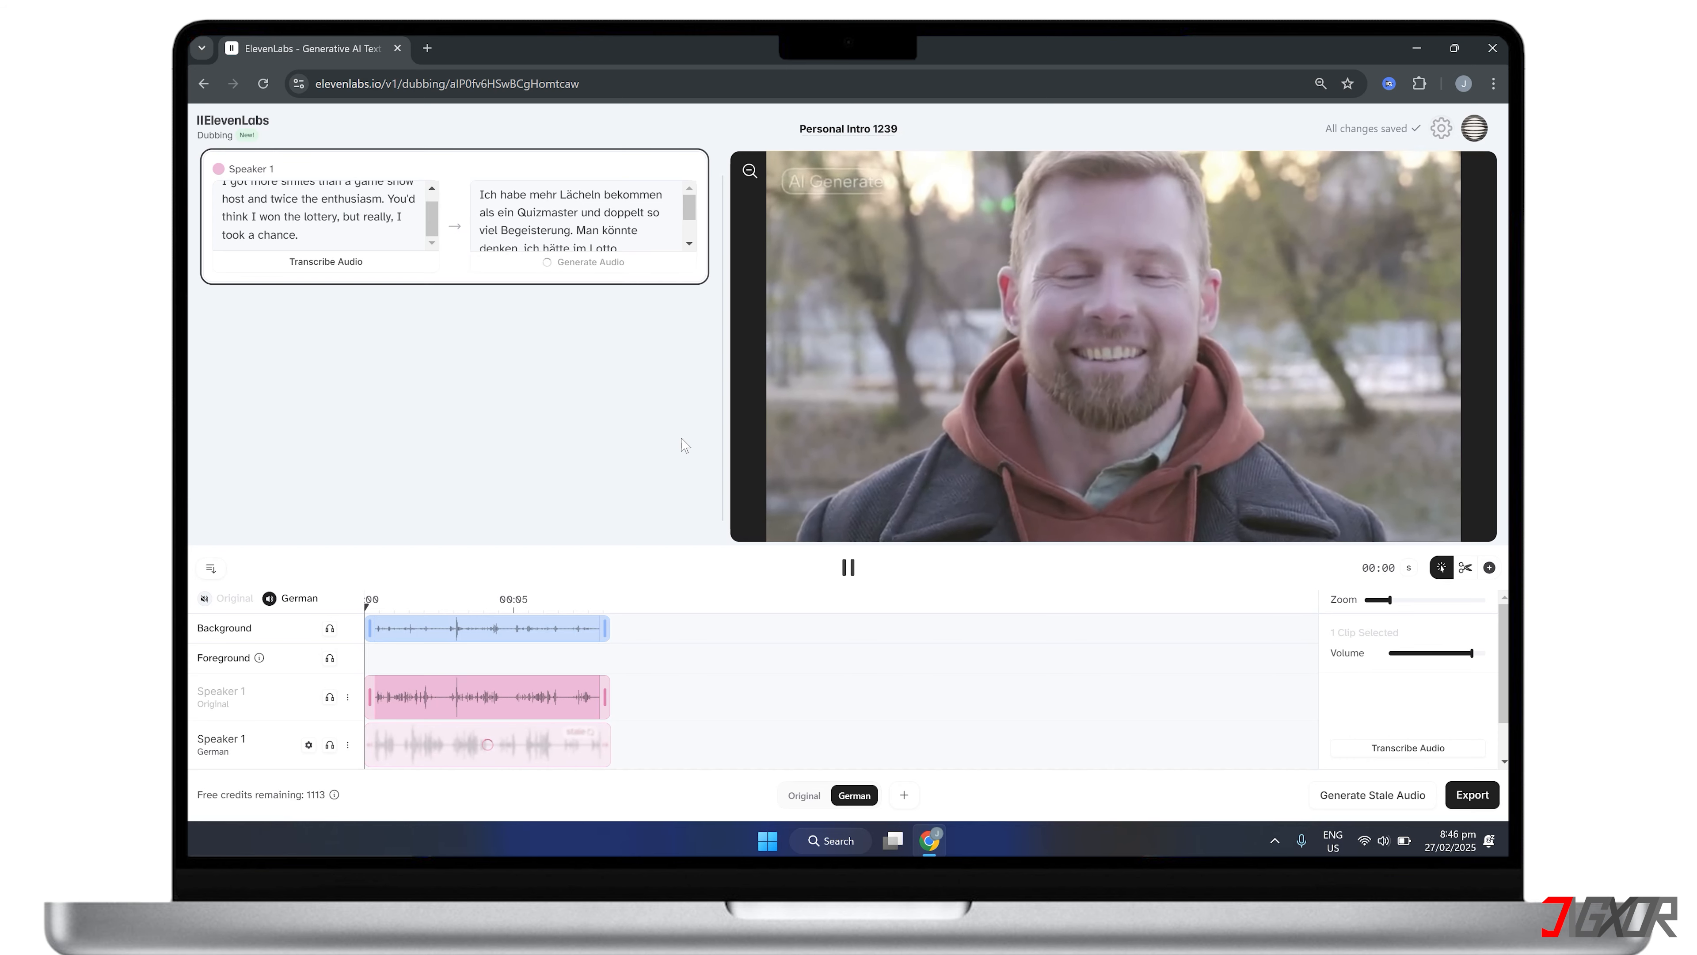
click(848, 567)
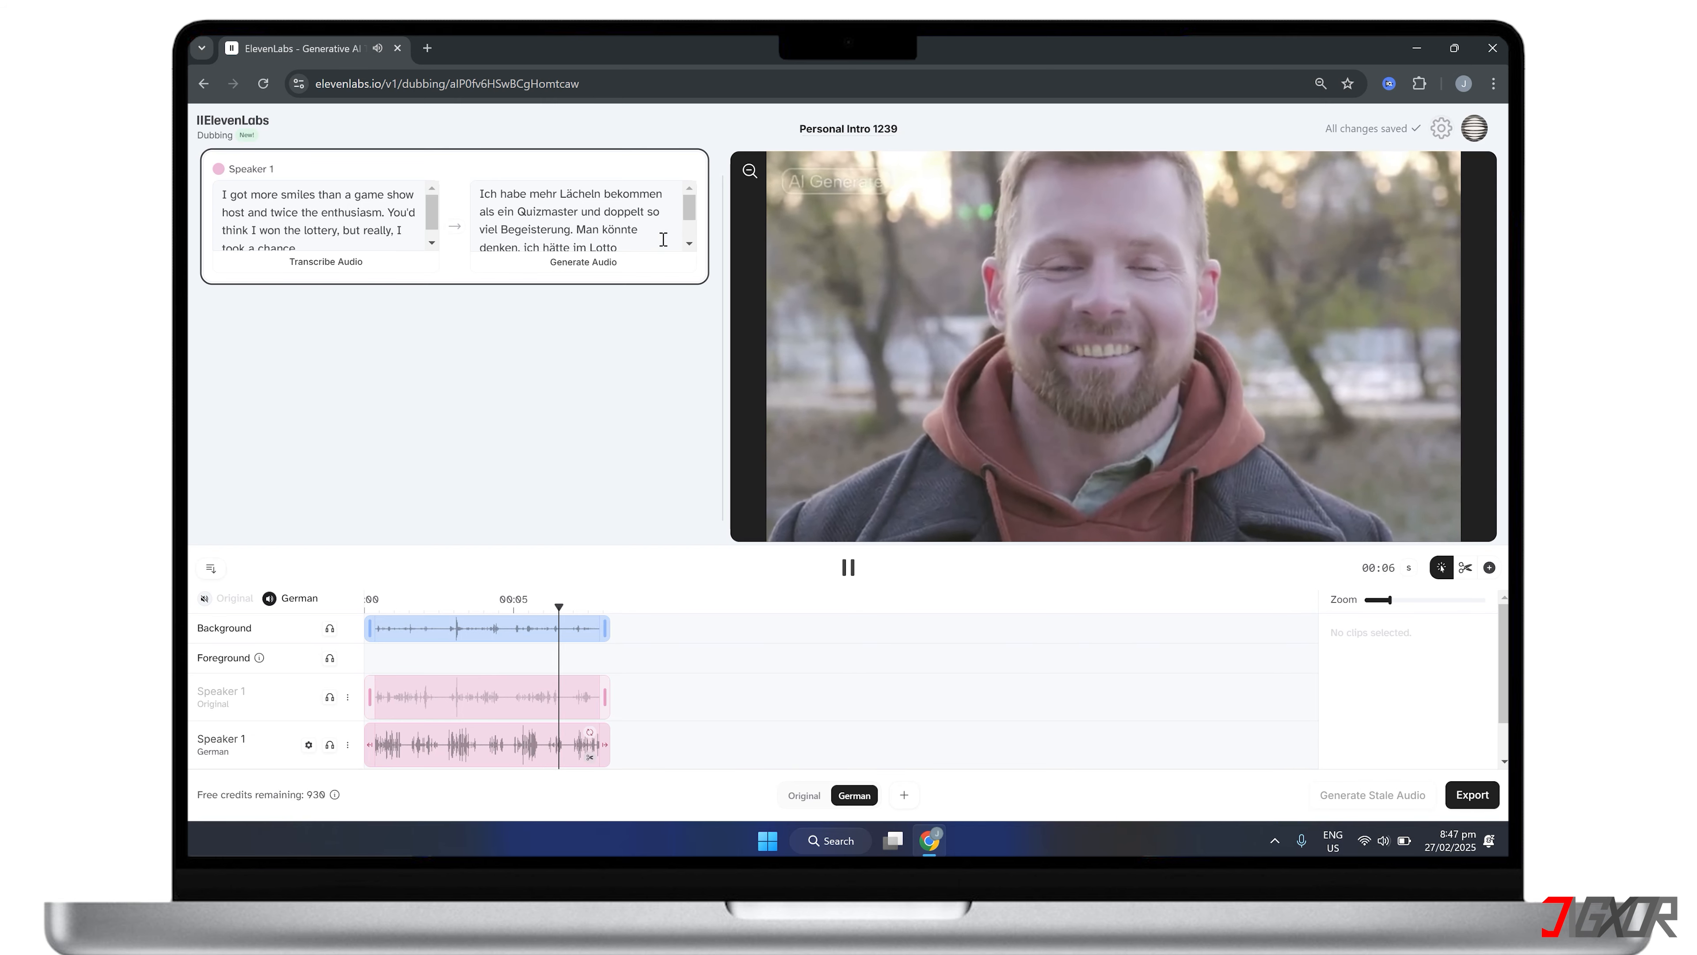
scroll(663, 240, down, 2)
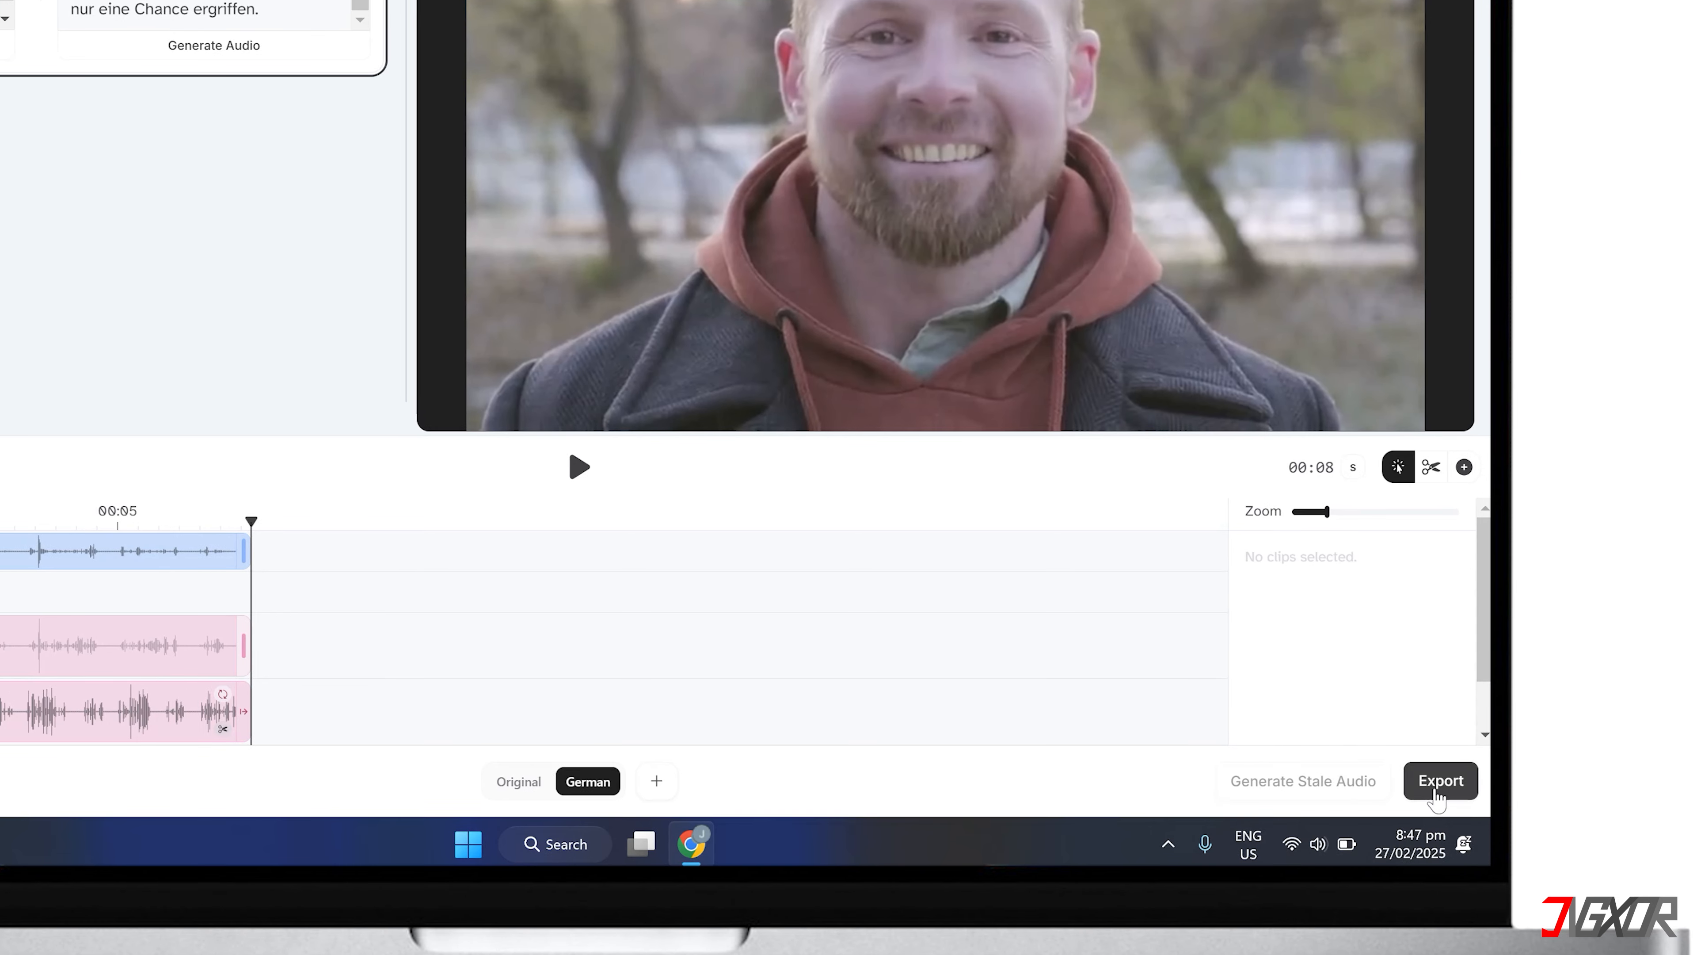
- Export the German dub as MP4 (Video) and download it to the Jigxor folder as Video_1239_2
click(1469, 797)
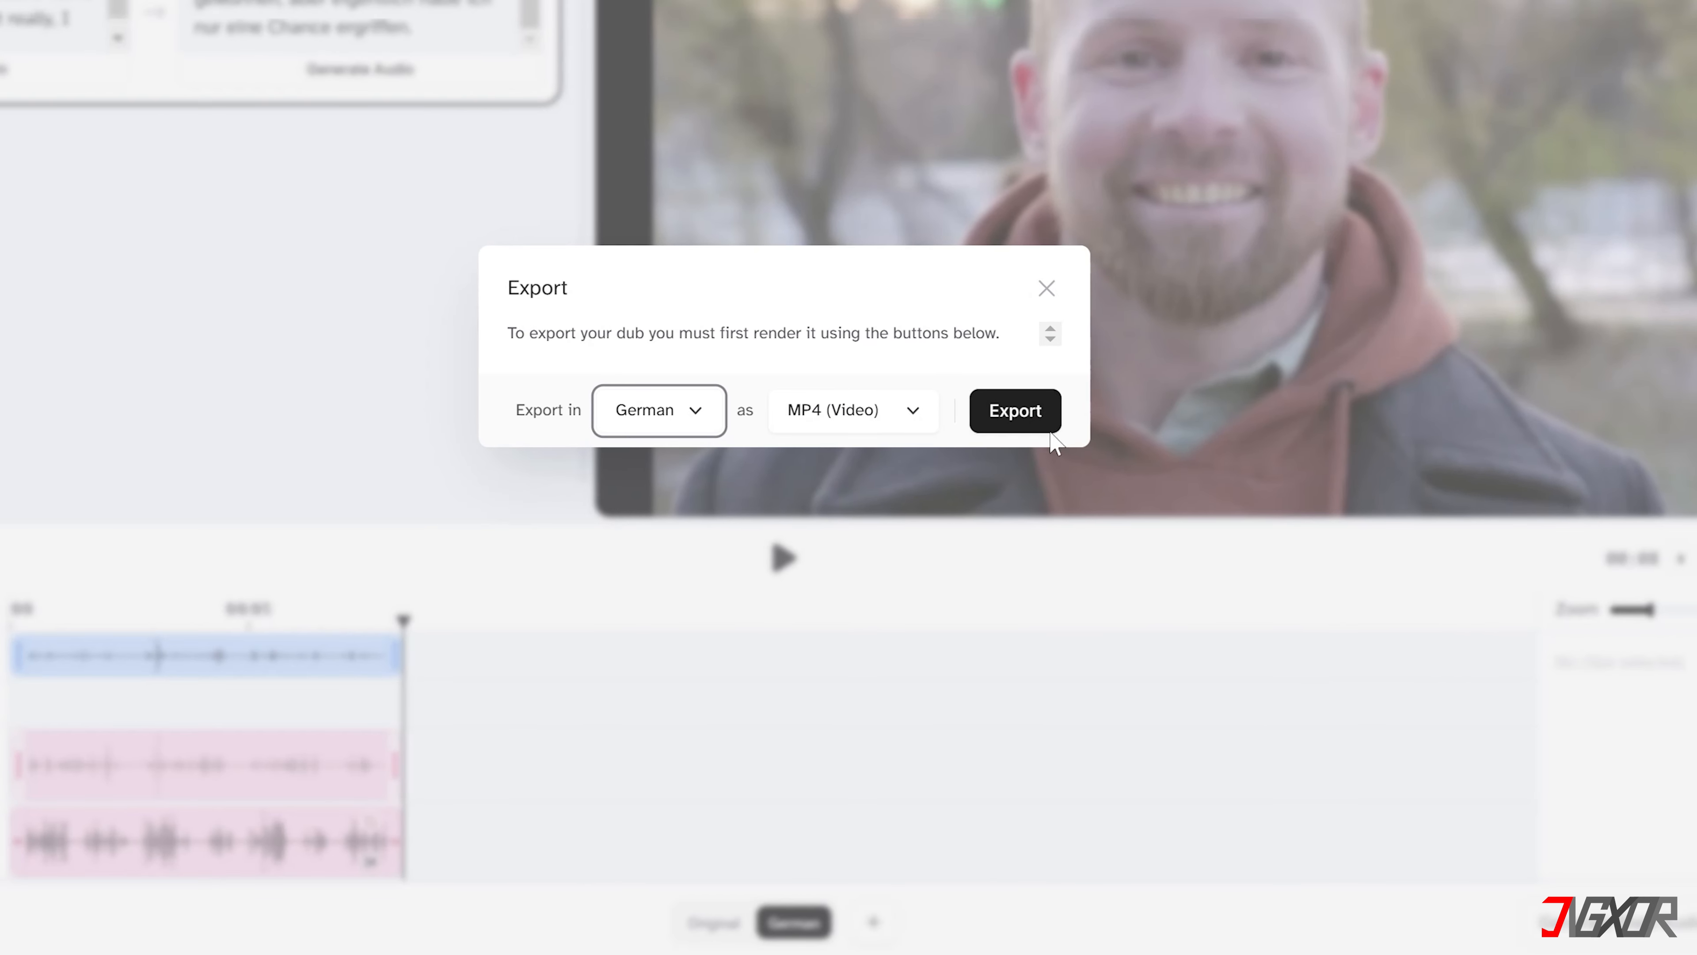
click(1002, 418)
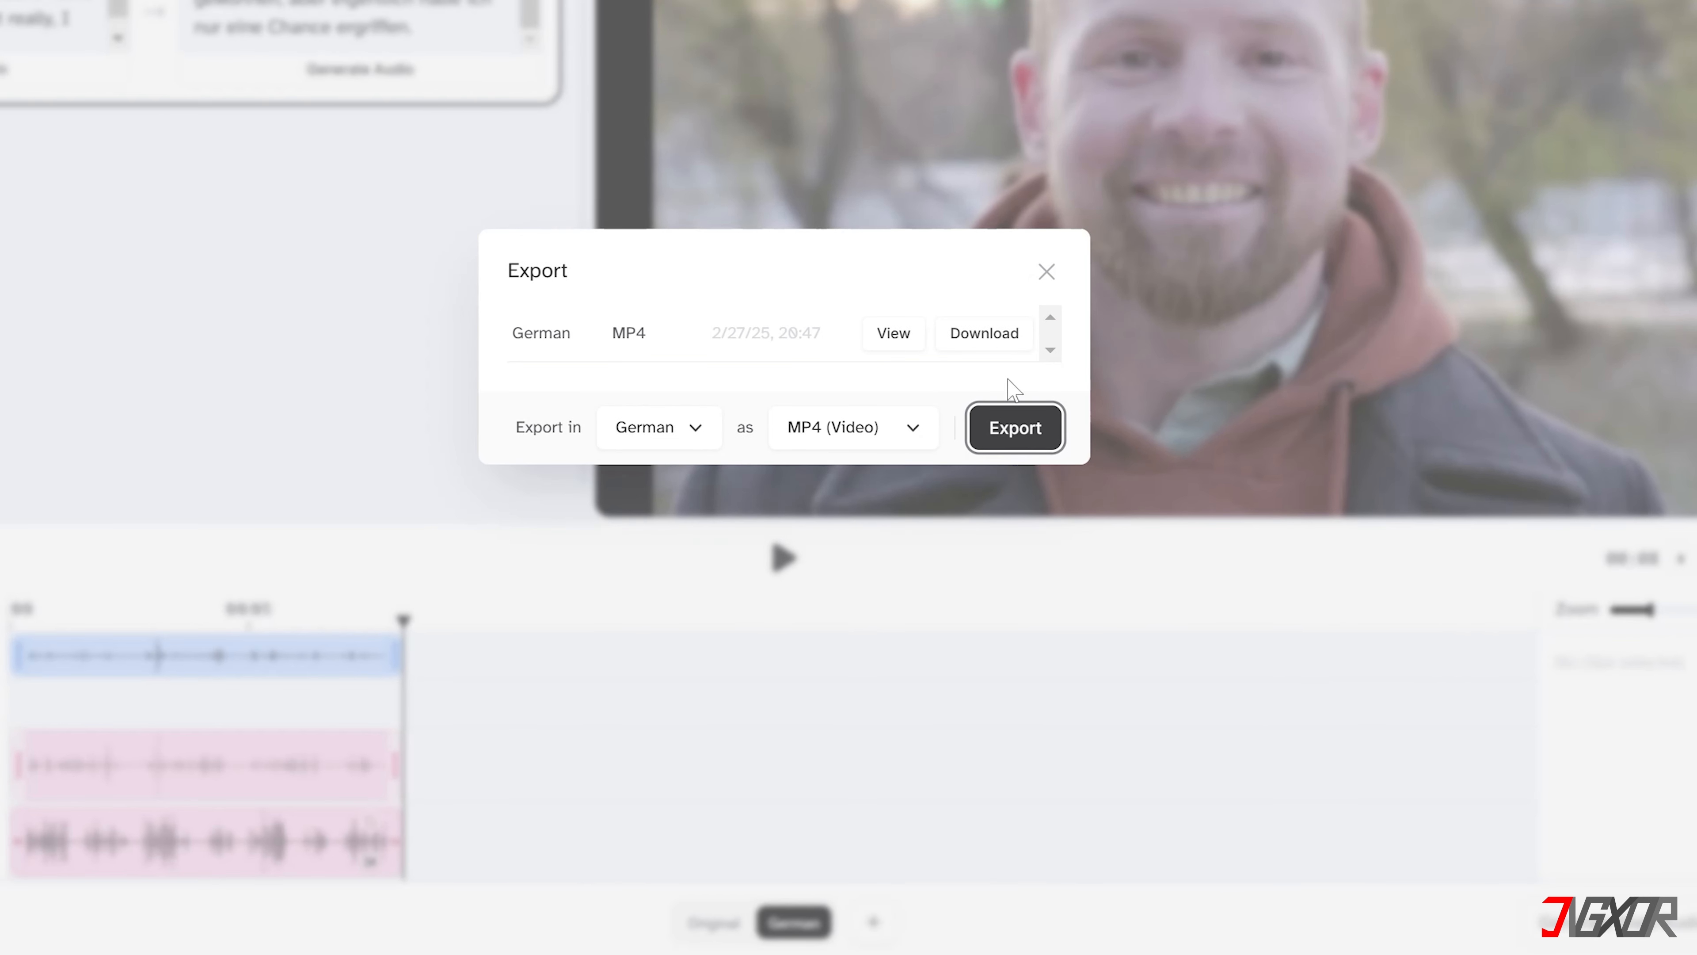
click(995, 340)
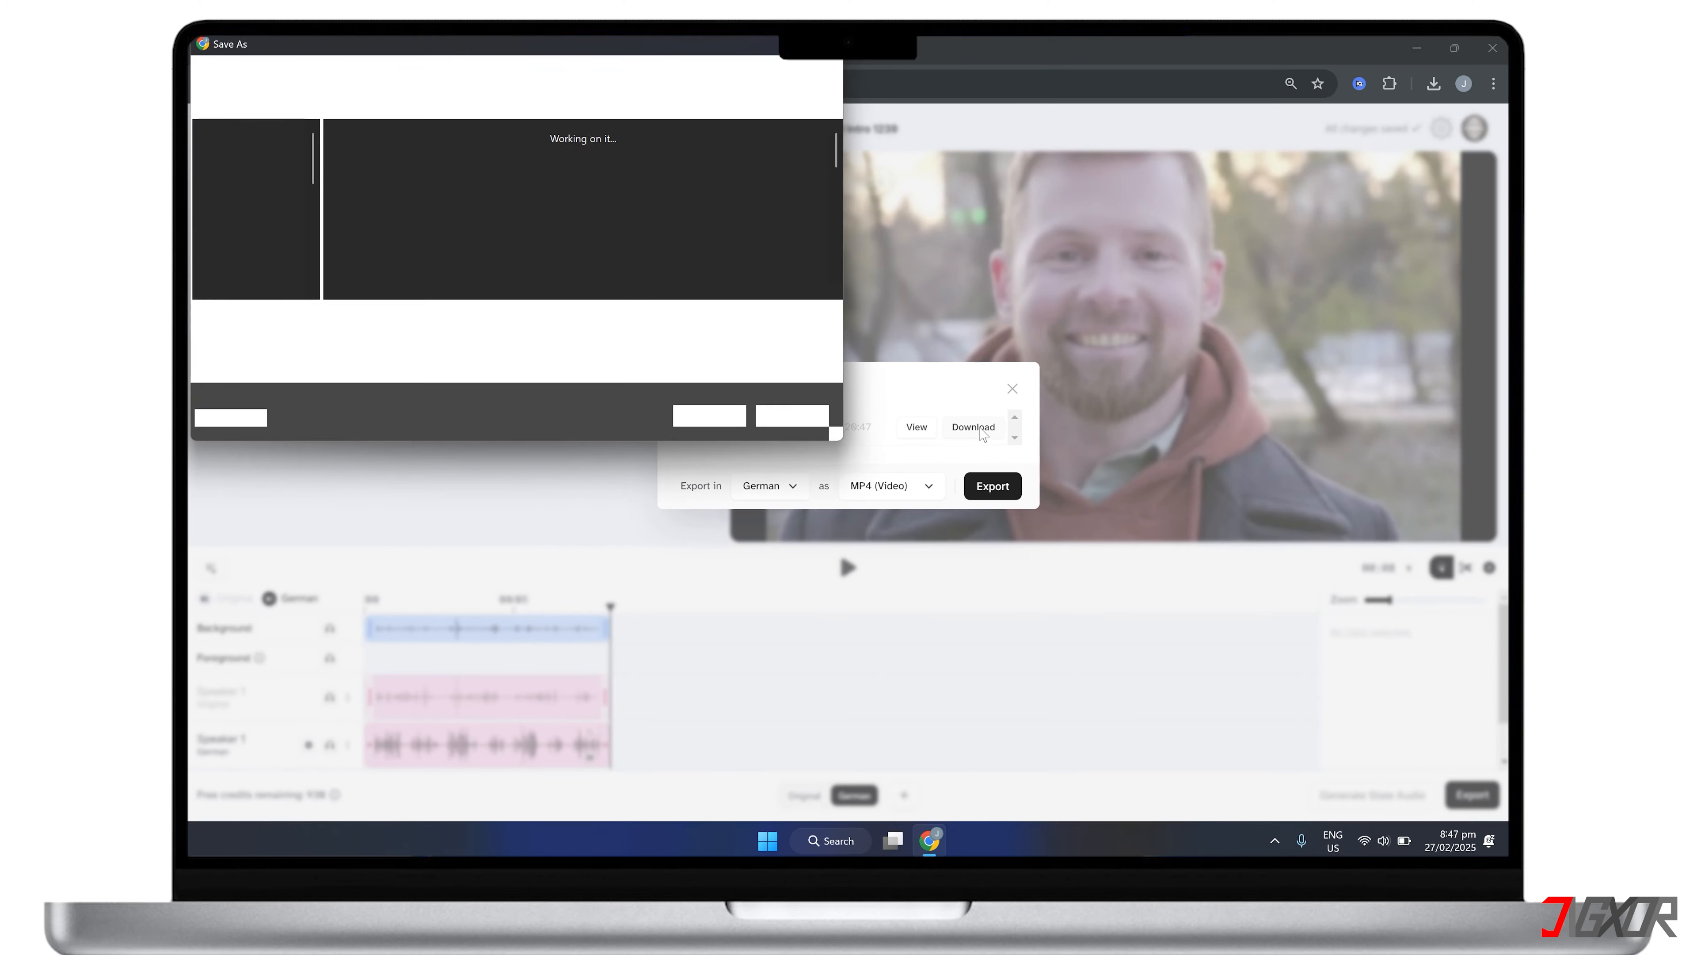
text(Video)
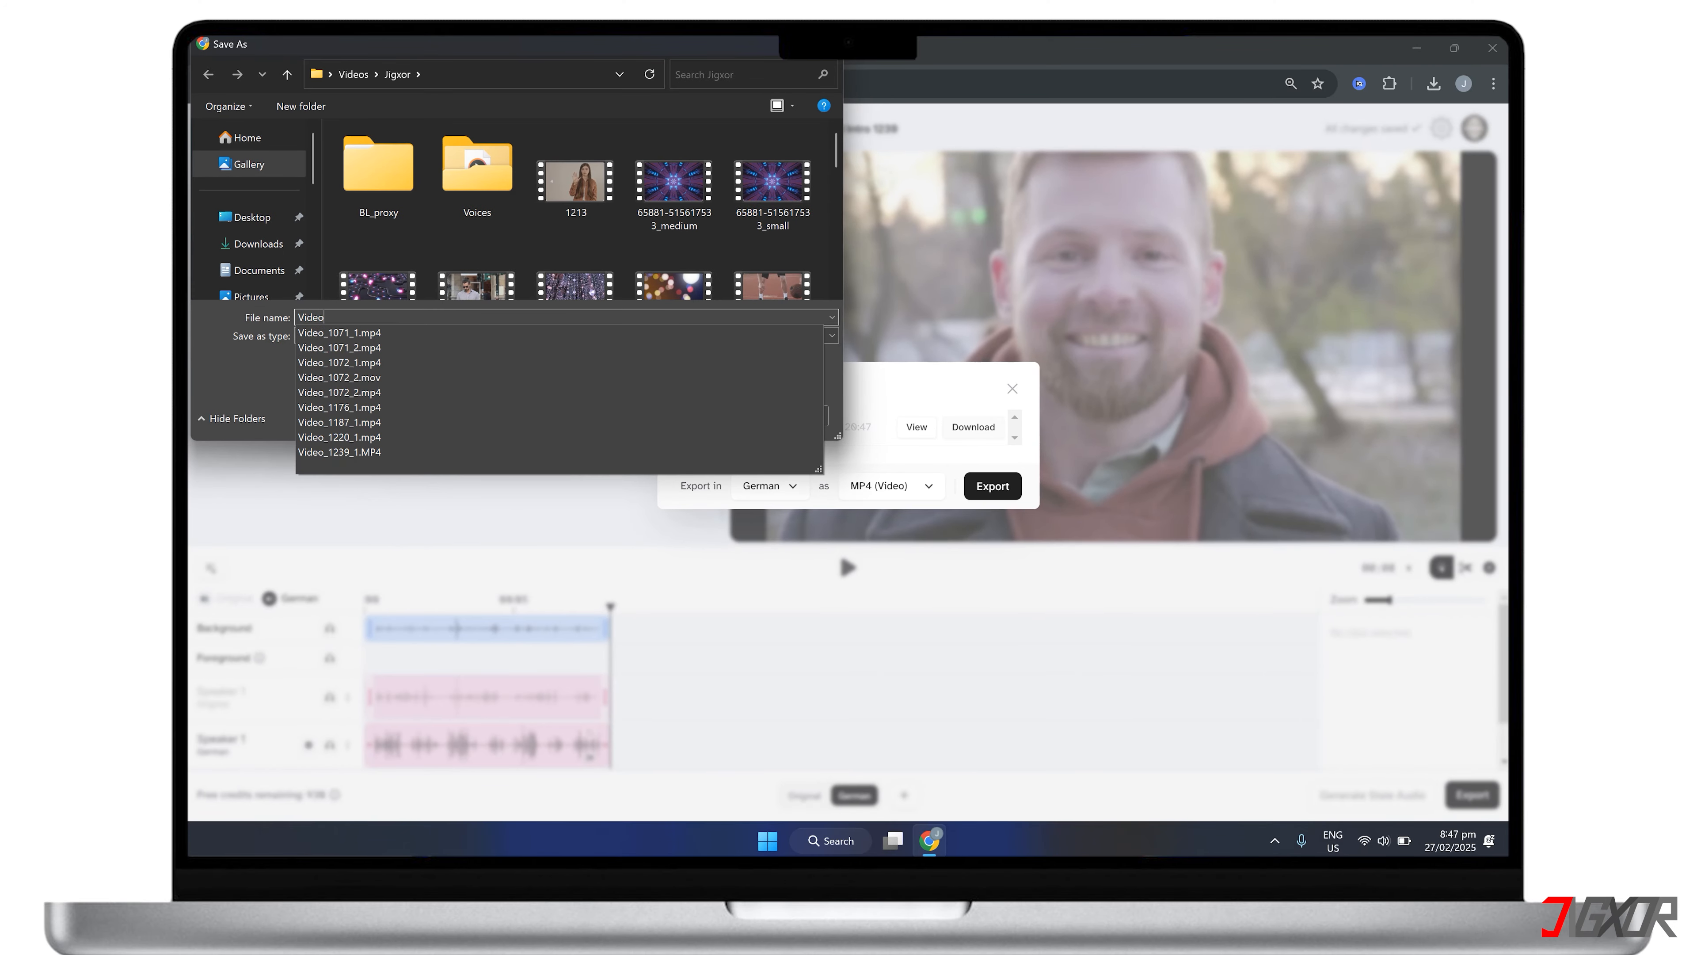
text(_1239_2)
key(Return)
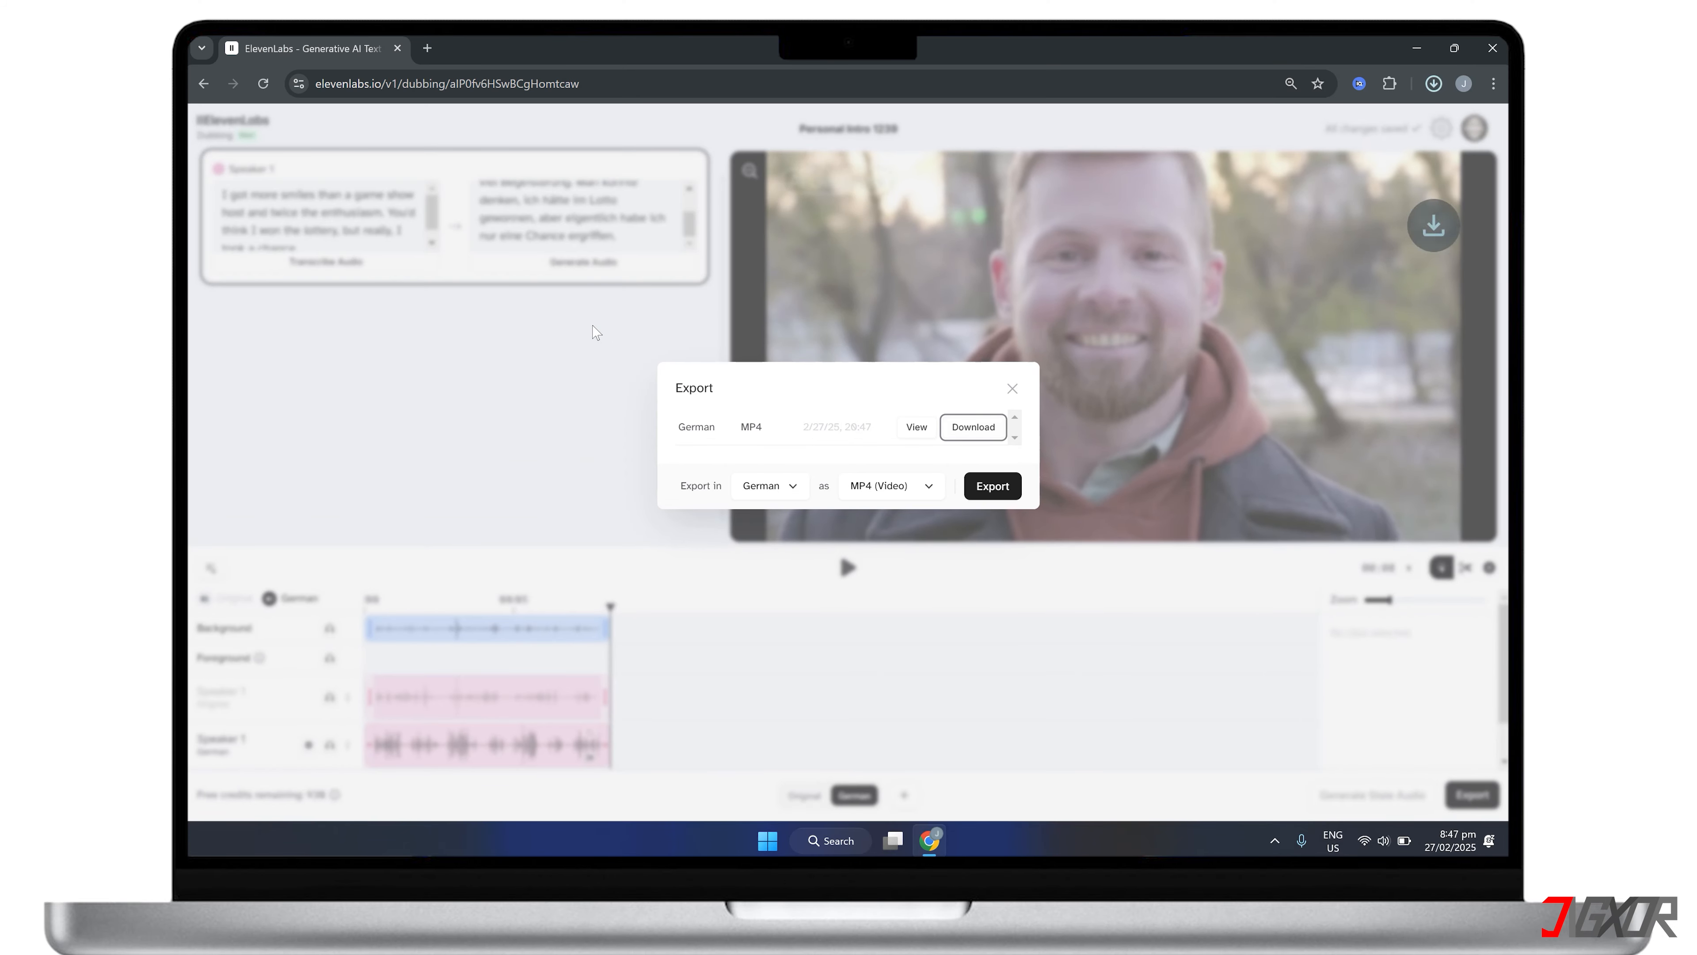